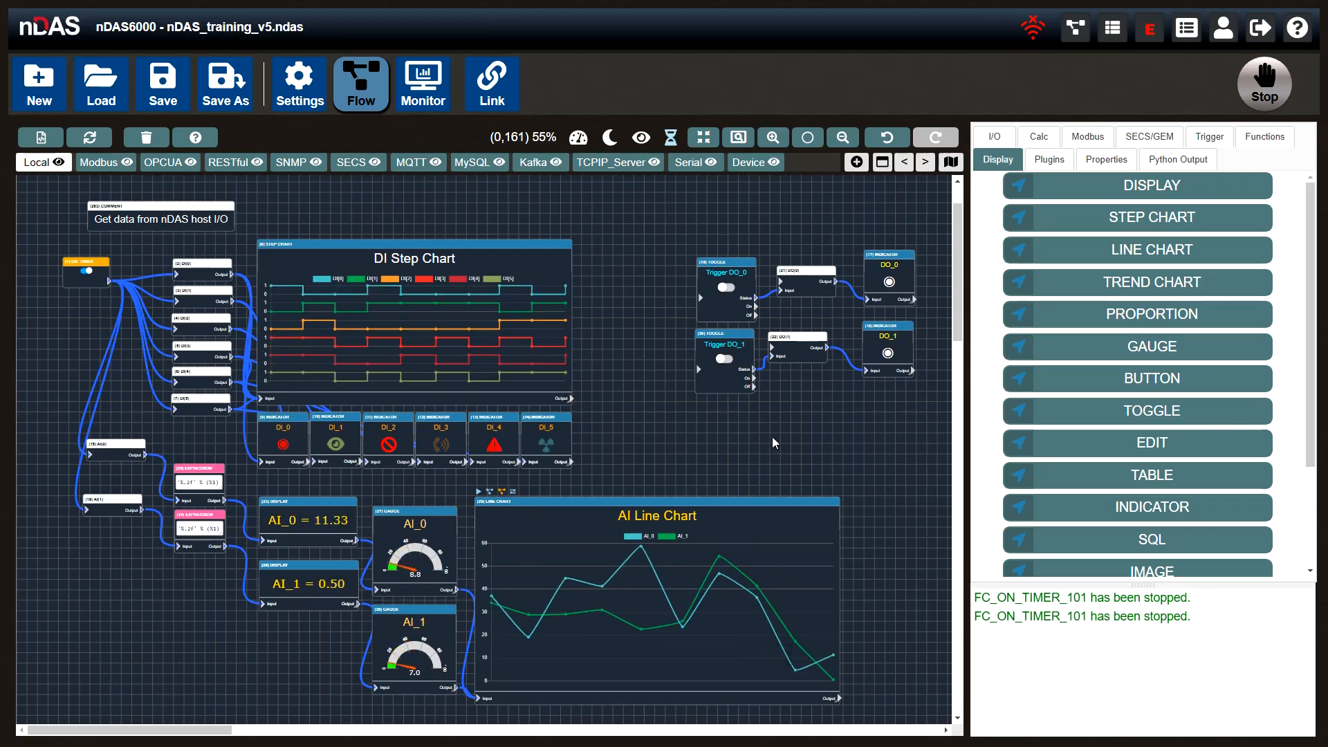
# Examine the Local flow's I/O operators, charts, gauges and toggles at different zoom levels and positions
pyautogui.scroll(-4, 593, 277)
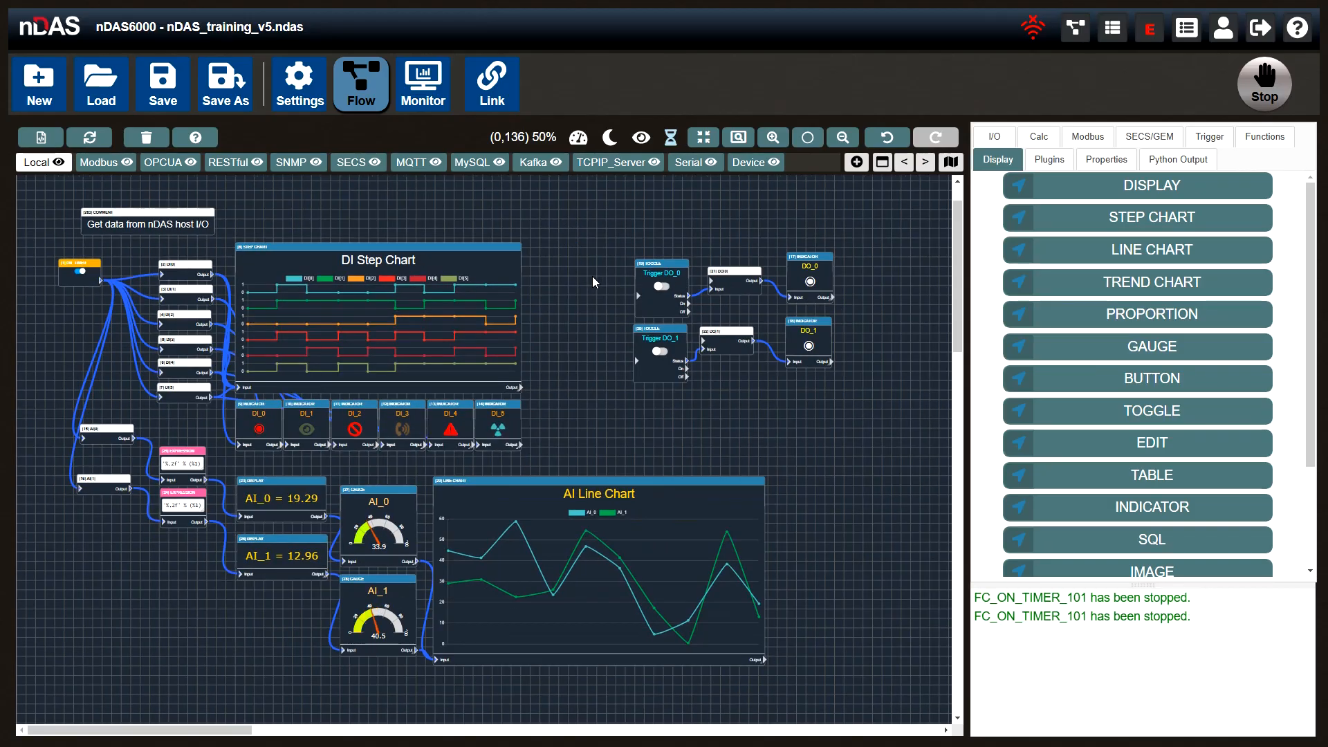
pyautogui.scroll(3, 194, 252)
pyautogui.scroll(4, 193, 250)
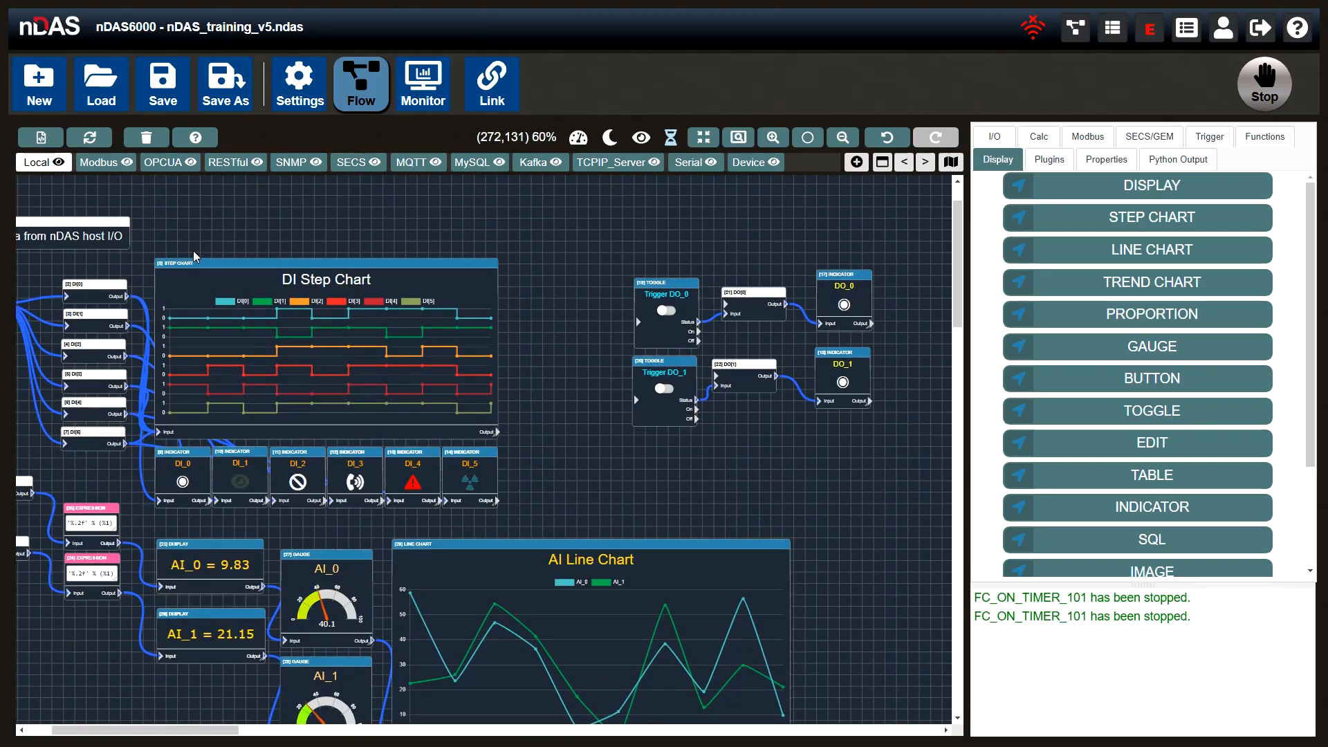
pyautogui.scroll(-2, 234, 235)
pyautogui.scroll(3, 234, 235)
pyautogui.scroll(-2, 234, 235)
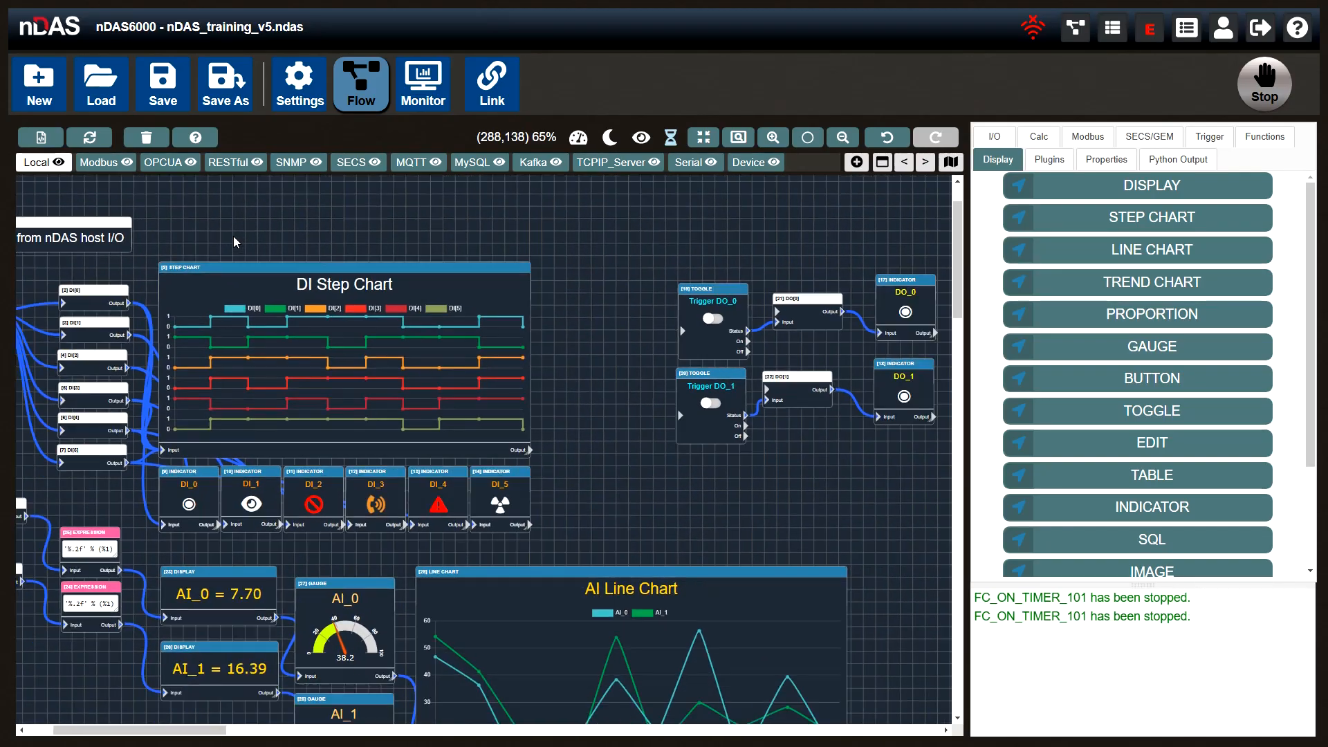
pyautogui.moveTo(234, 236); pyautogui.dragTo(289, 219)
pyautogui.moveTo(734, 316); pyautogui.dragTo(625, 313)
pyautogui.scroll(-2, 625, 313)
pyautogui.moveTo(541, 326); pyautogui.dragTo(588, 319)
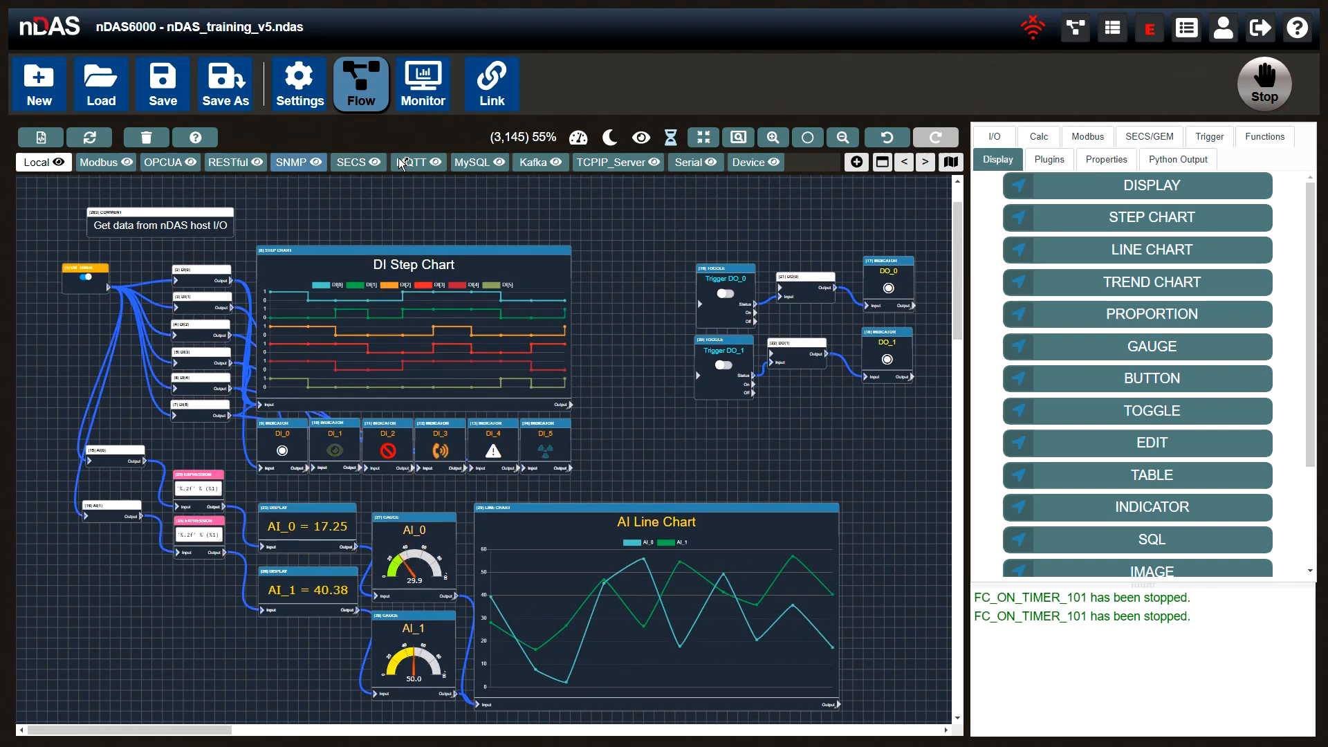
# Toggle the Local flow's Black Theme off and back on twice
pyautogui.rightClick(27, 170)
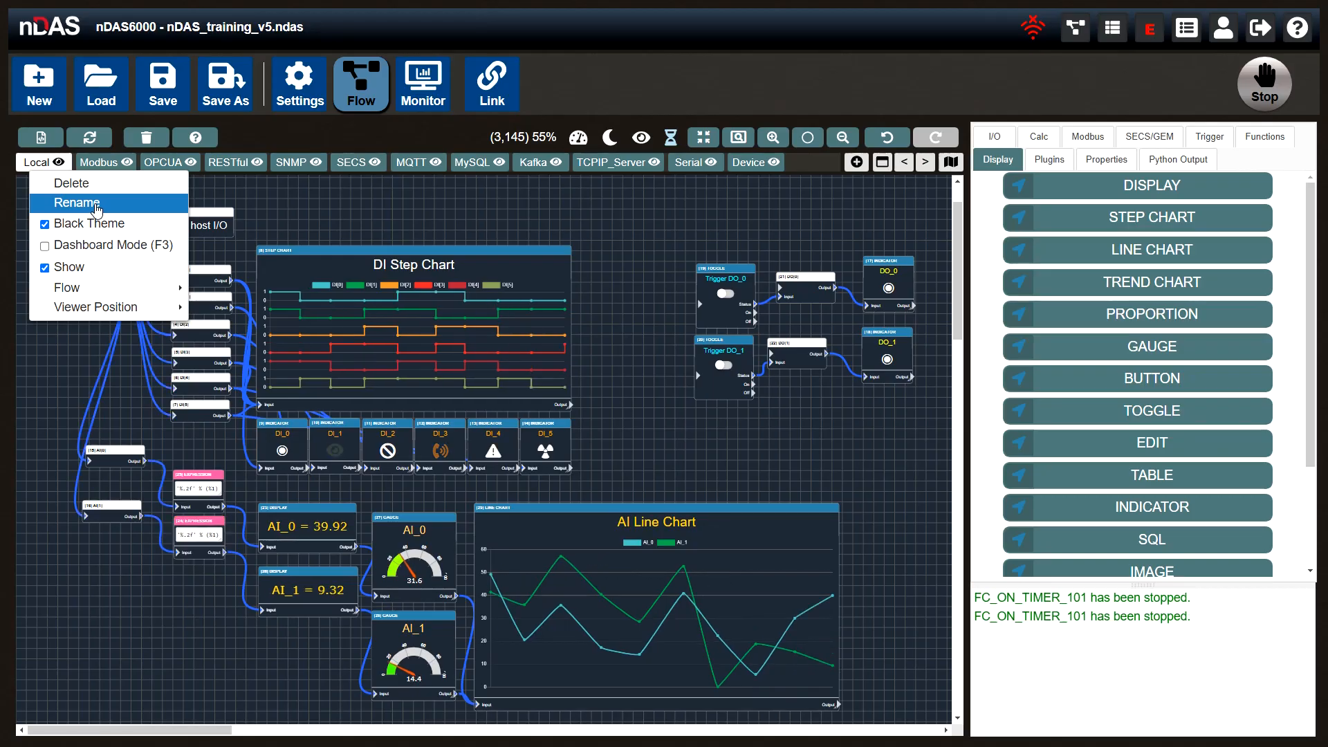
pyautogui.moveTo(154, 292)
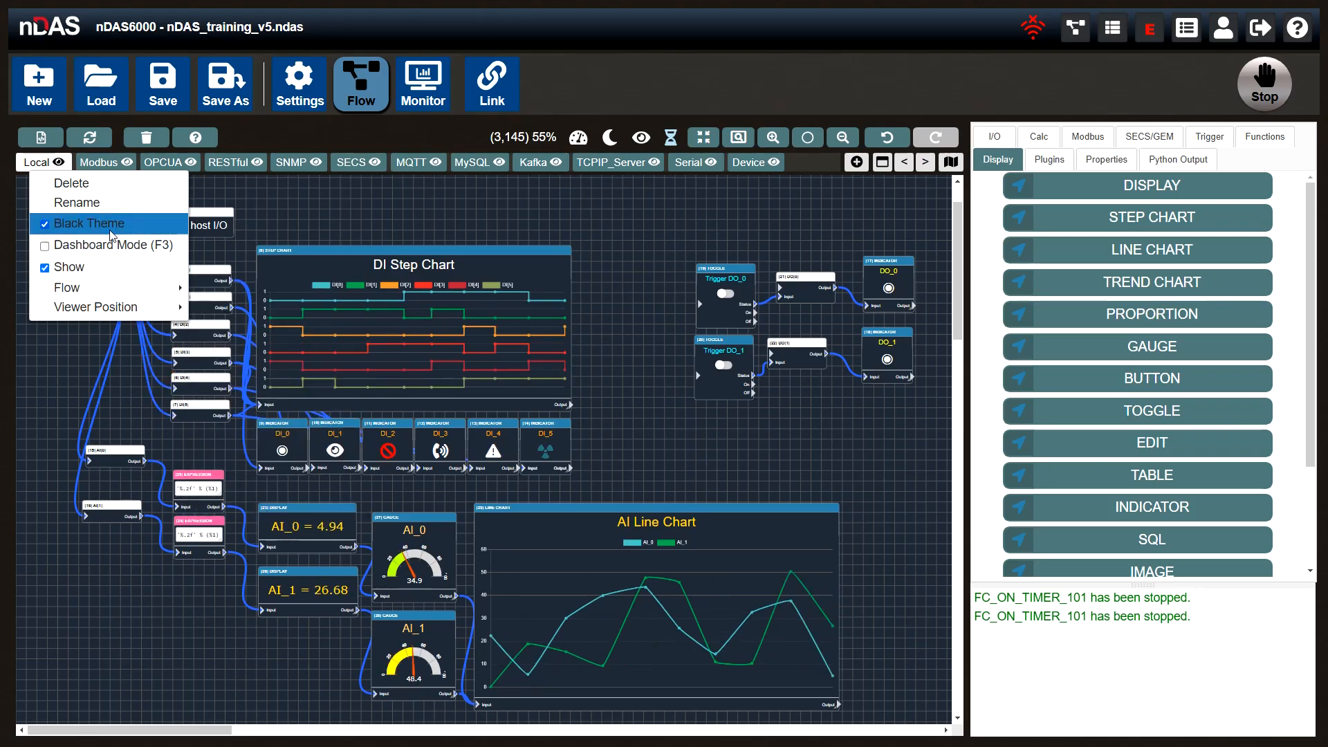
pyautogui.click(54, 227)
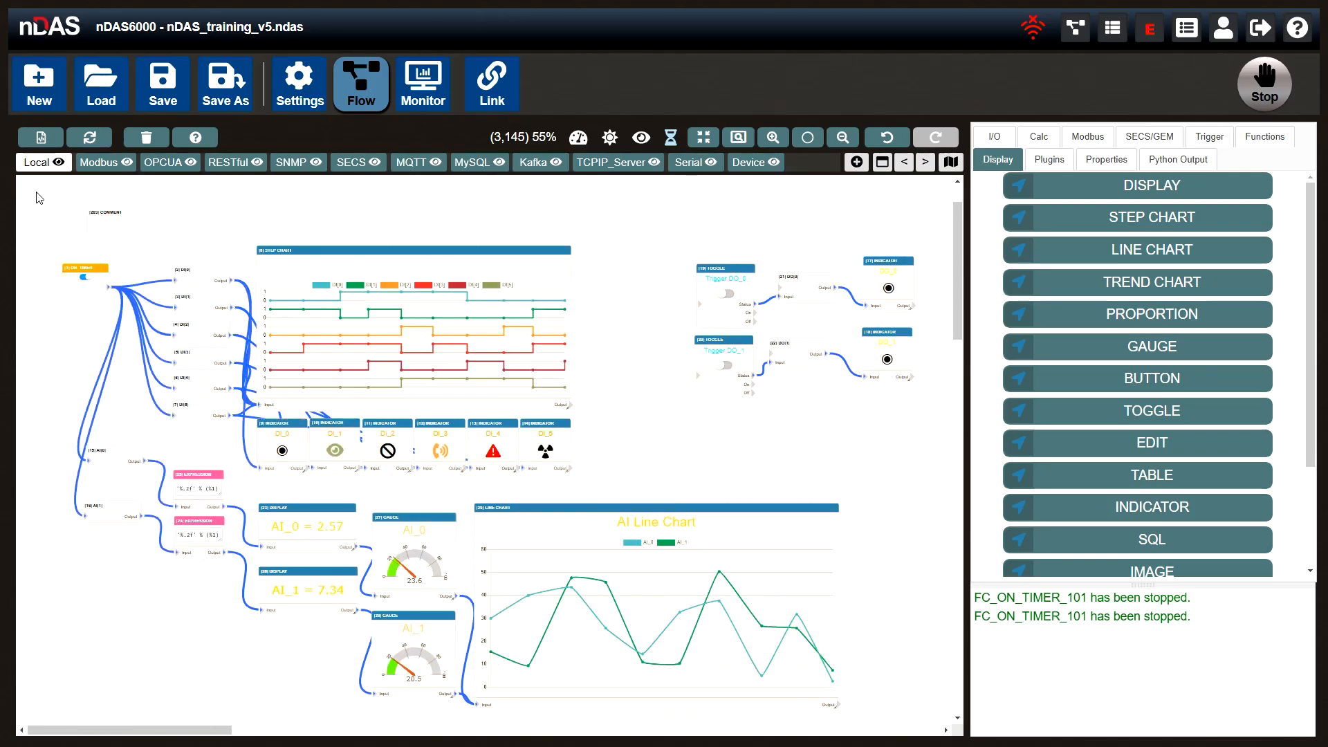
pyautogui.rightClick(36, 166)
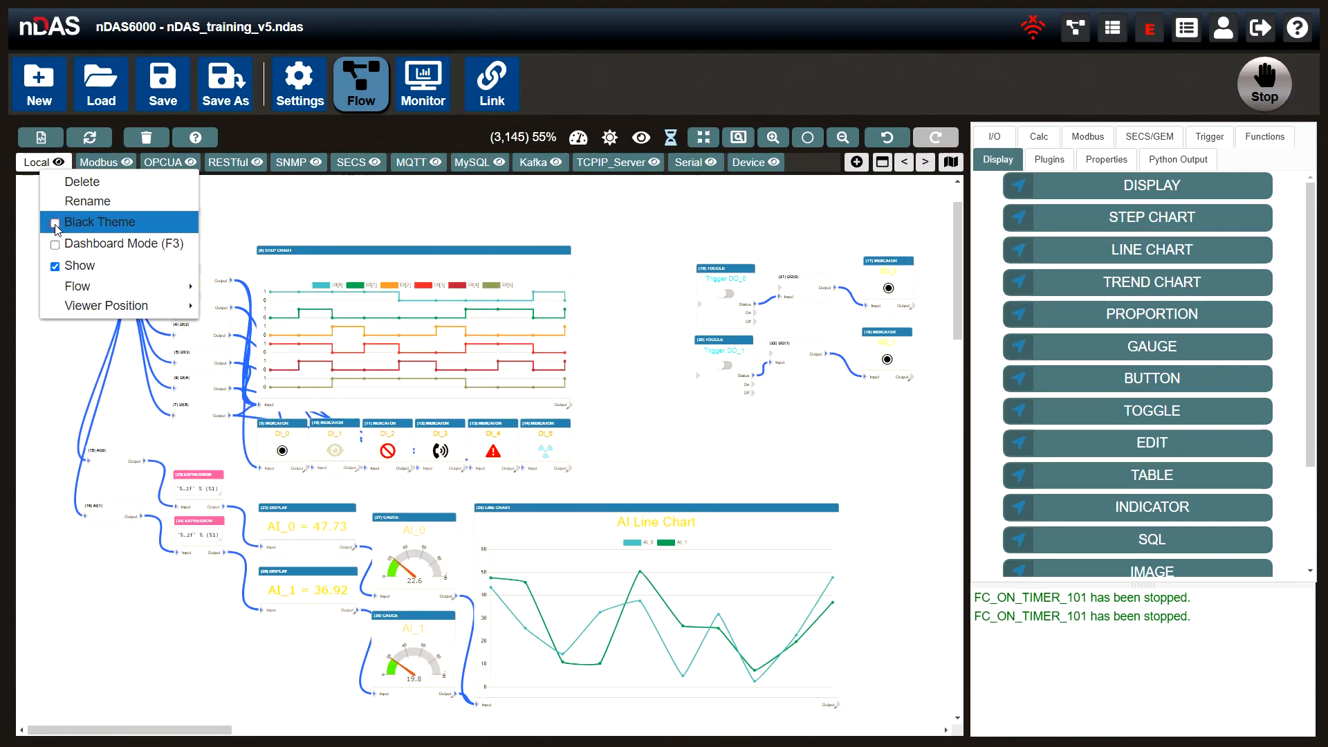
pyautogui.click(55, 225)
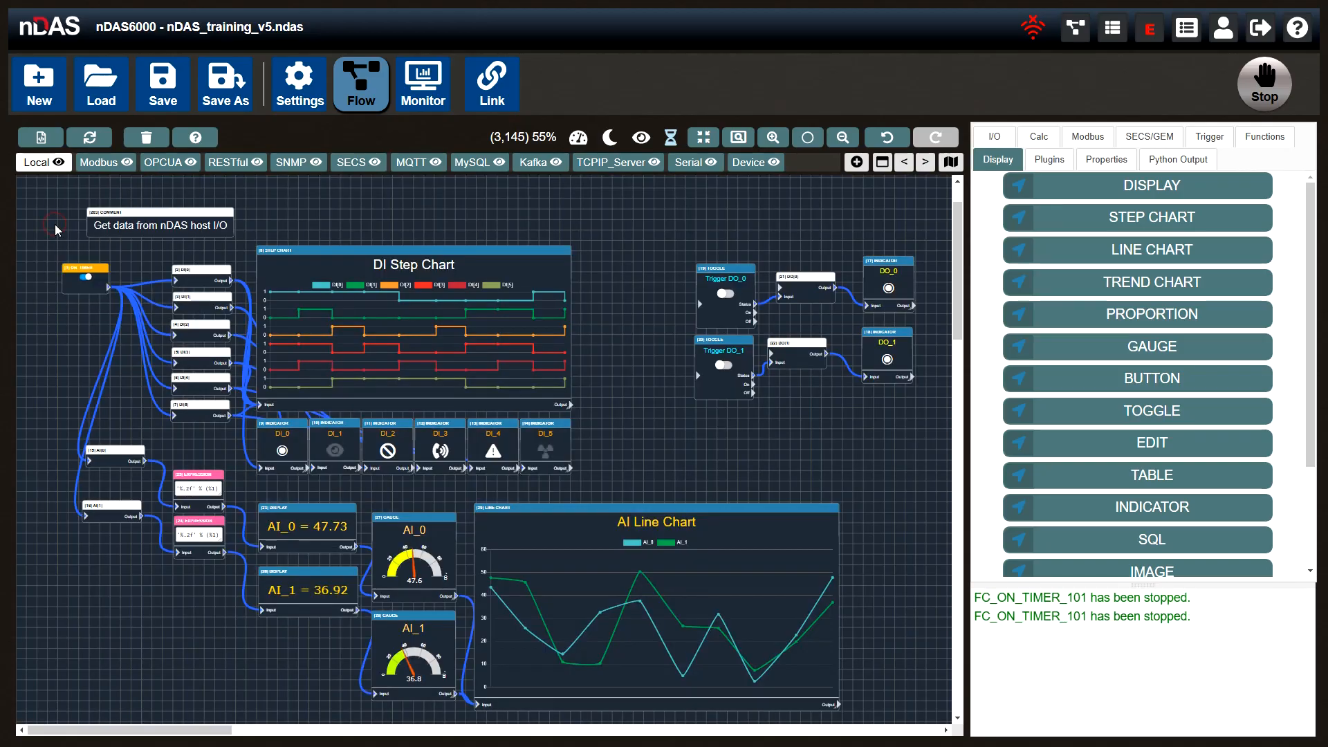
pyautogui.click(610, 139)
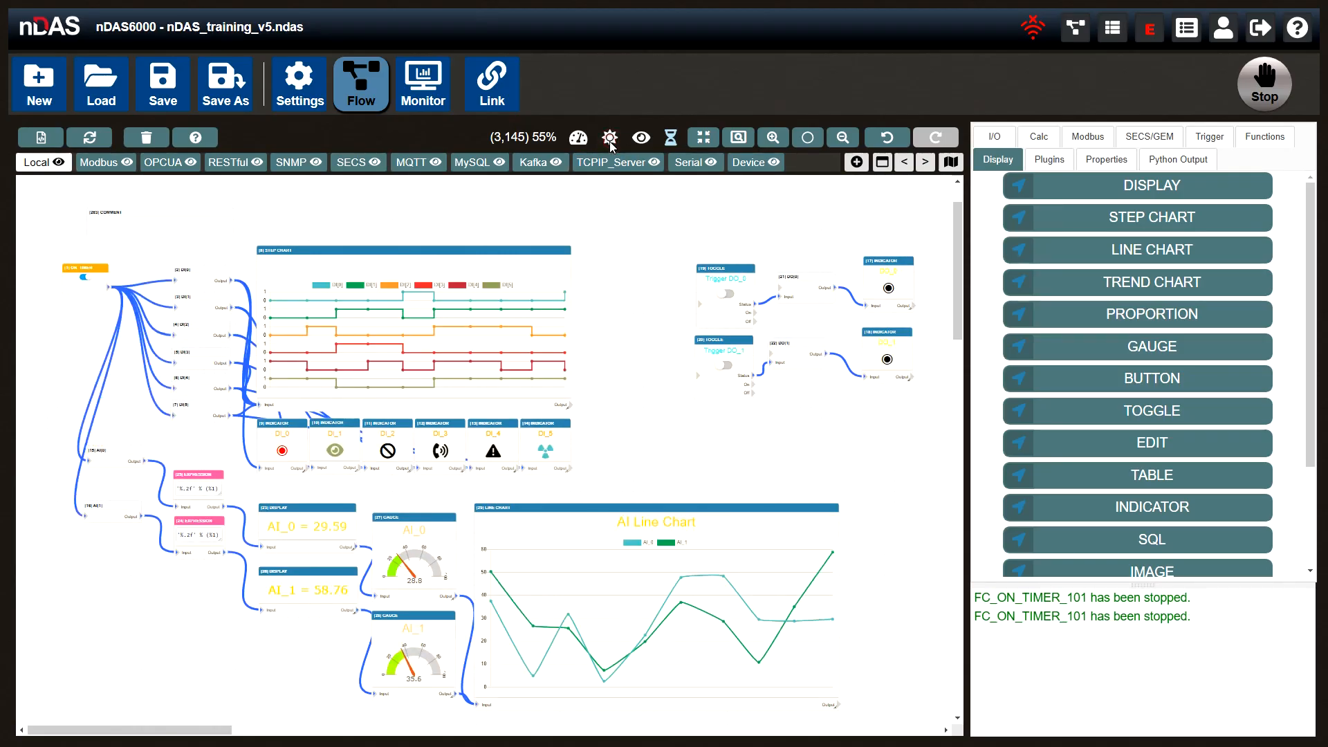
pyautogui.click(609, 141)
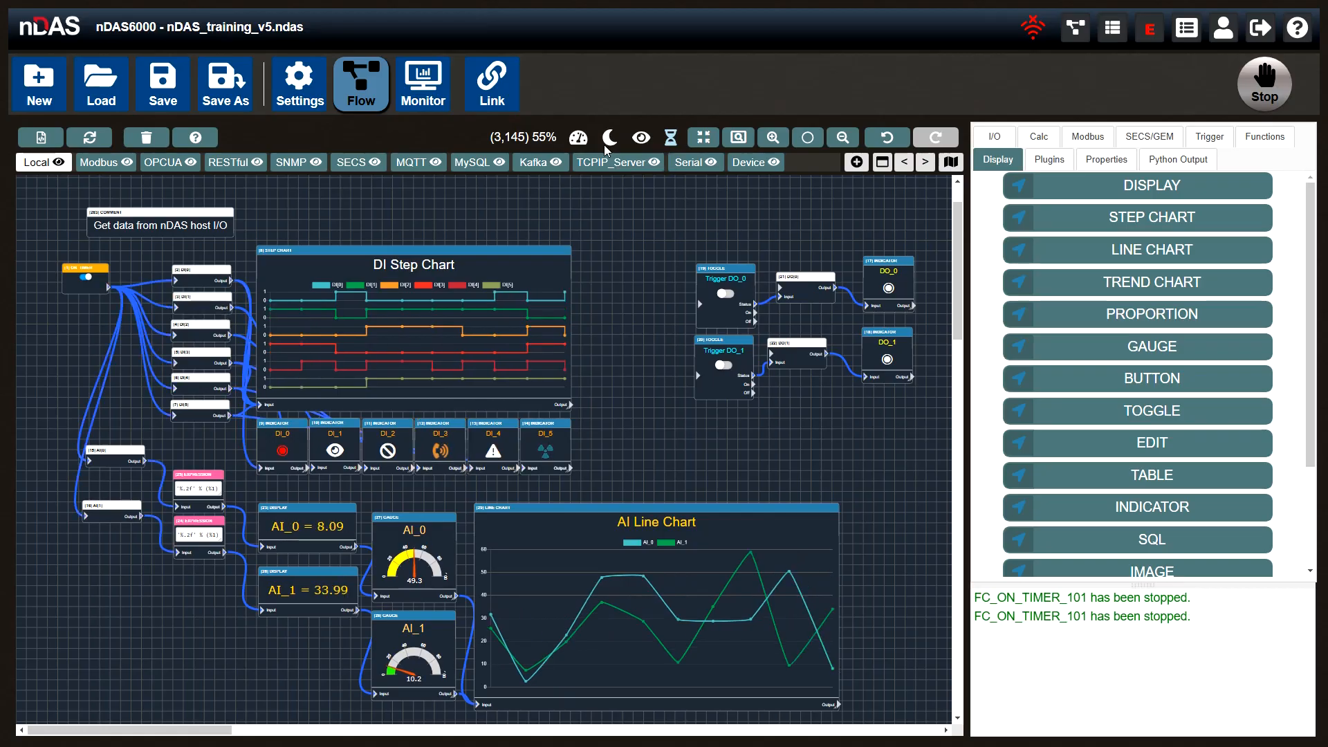
# Add a new flow and place an ON_TIMER (1s) trigger on its canvas
pyautogui.click(849, 166)
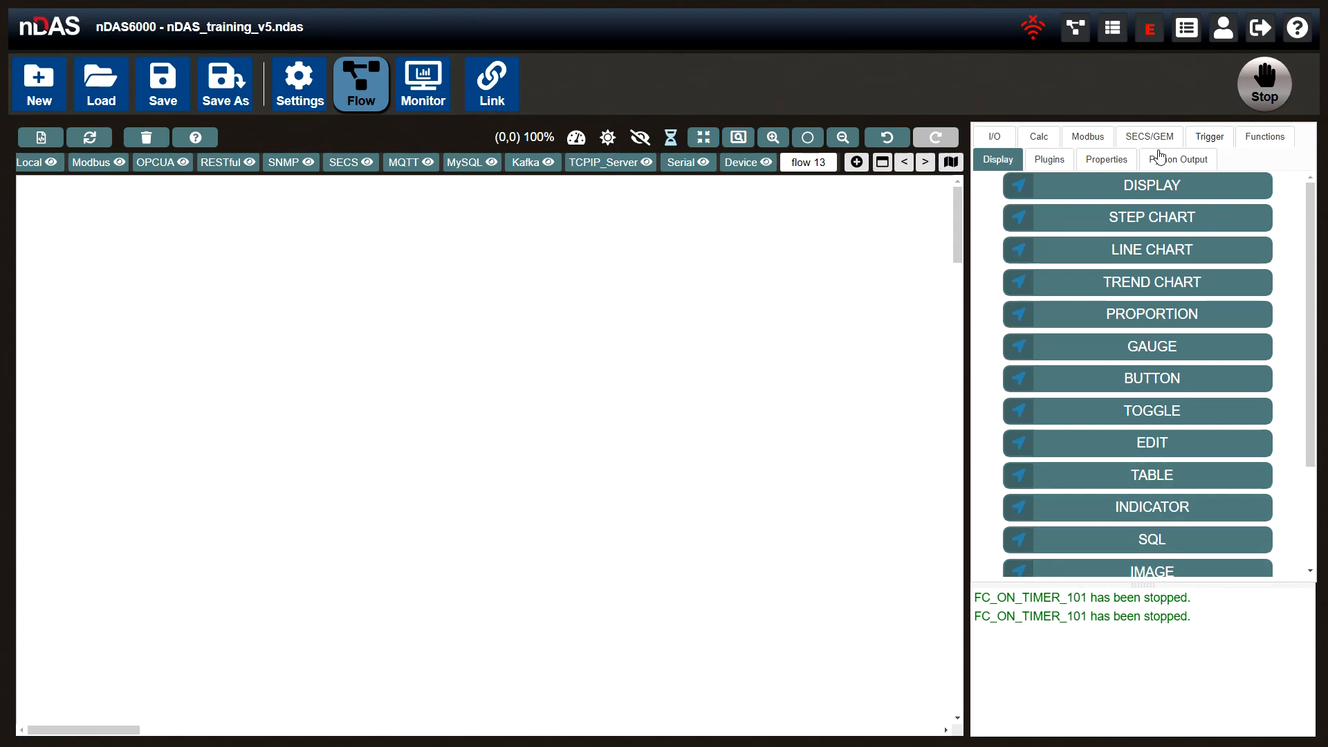
pyautogui.click(1250, 142)
pyautogui.click(1212, 138)
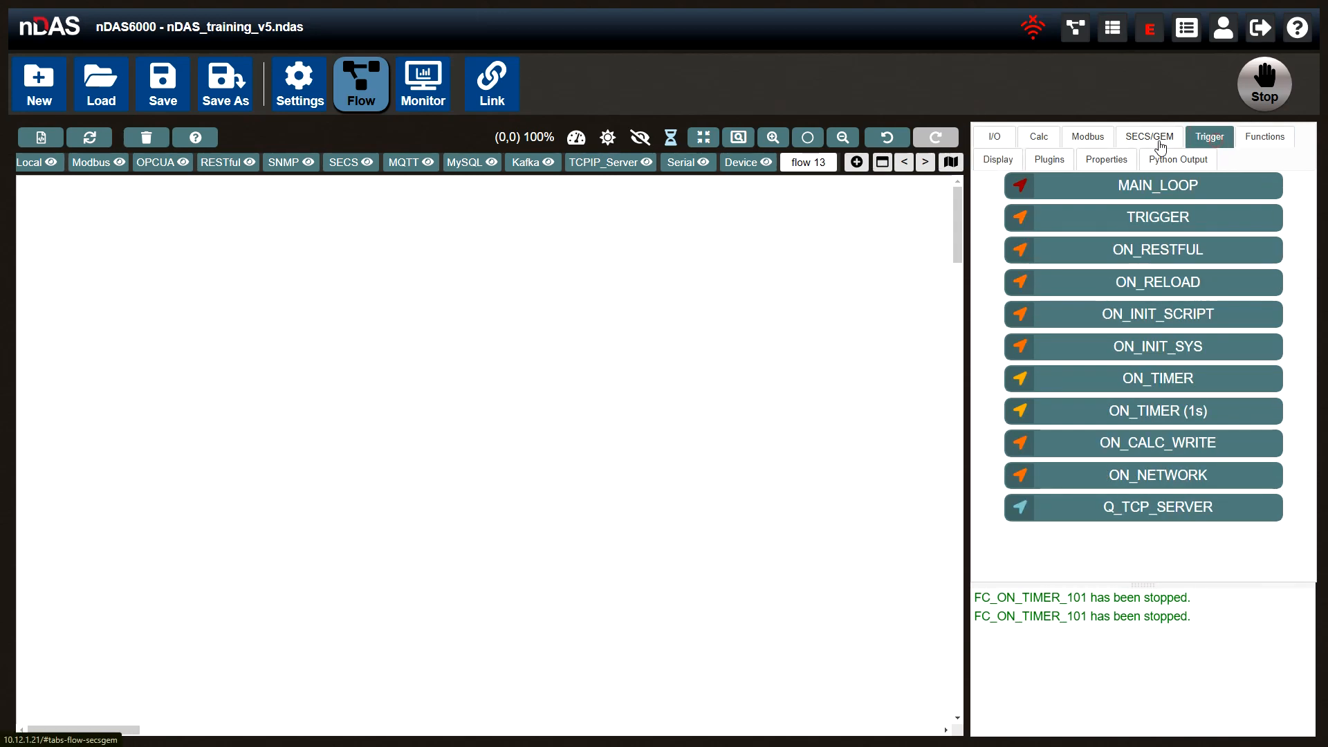
pyautogui.click(1150, 138)
pyautogui.click(1092, 138)
pyautogui.click(1004, 142)
pyautogui.click(1027, 142)
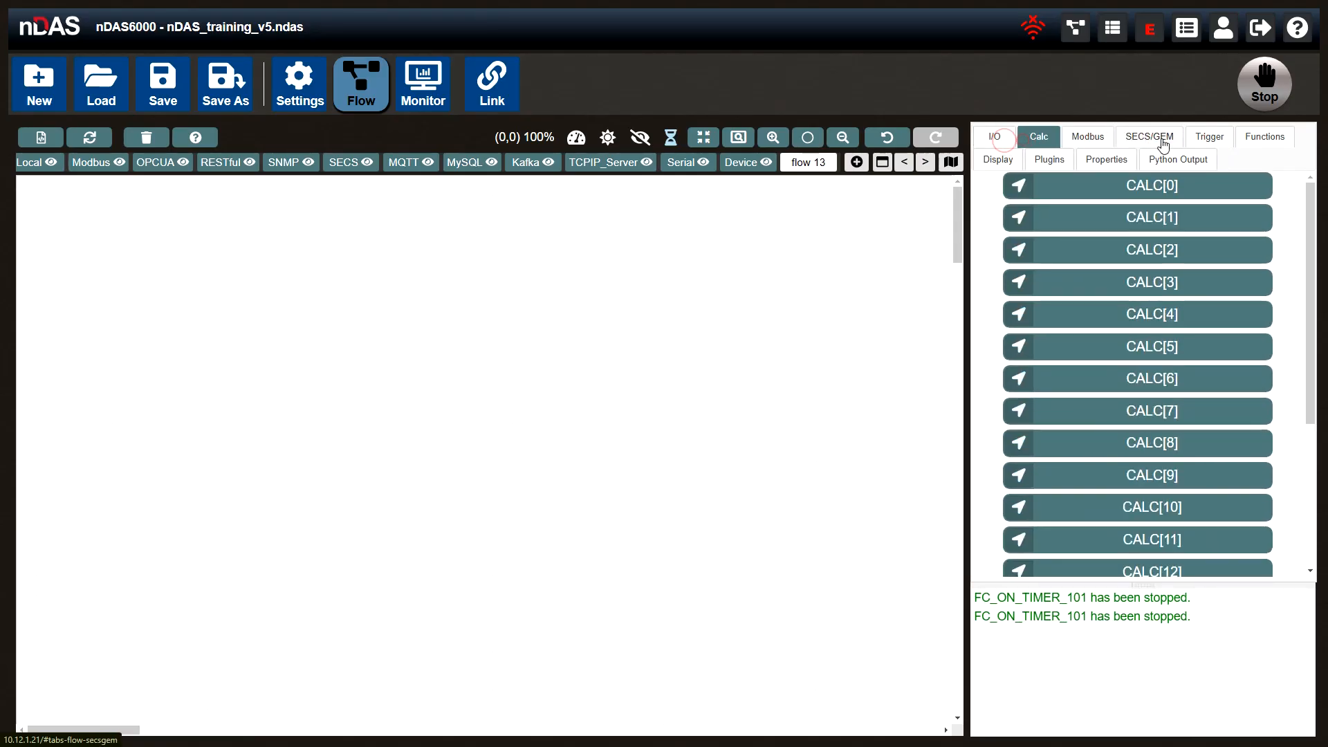
pyautogui.click(1150, 138)
pyautogui.click(1211, 138)
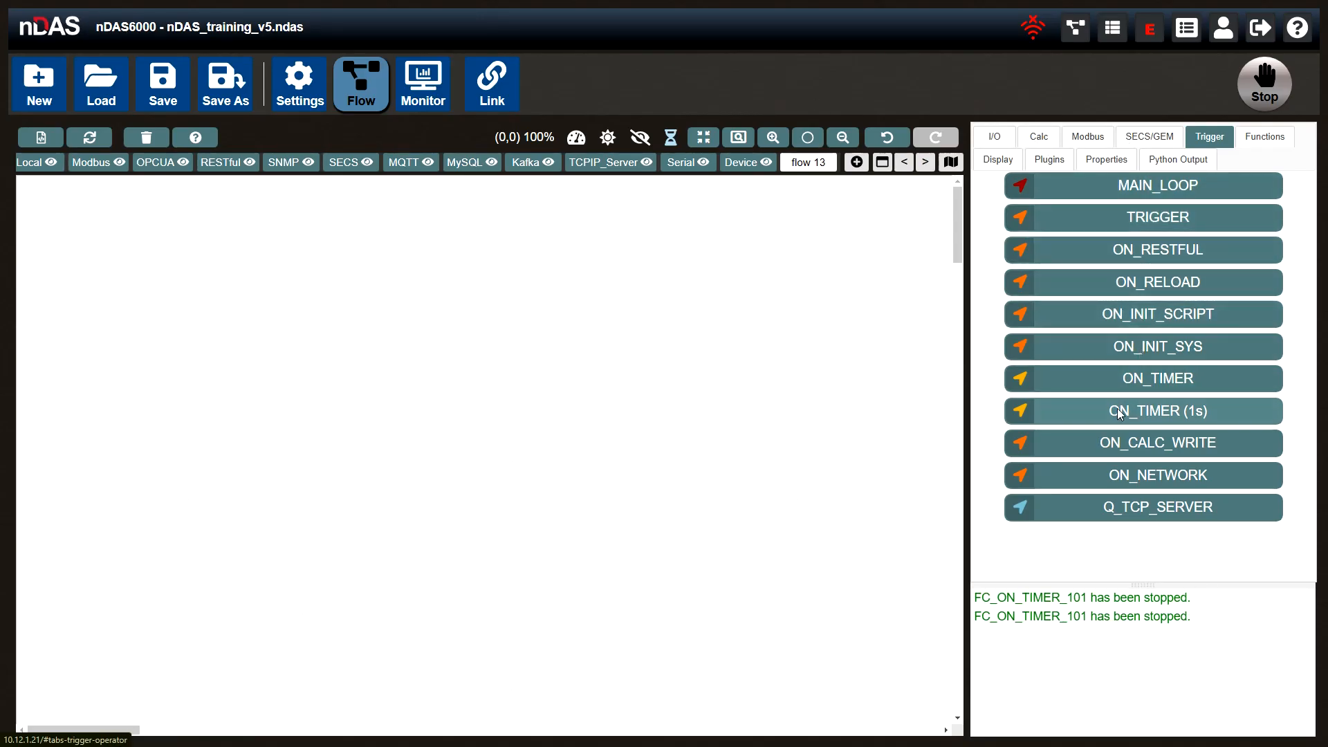
pyautogui.moveTo(1102, 417); pyautogui.dragTo(202, 308)
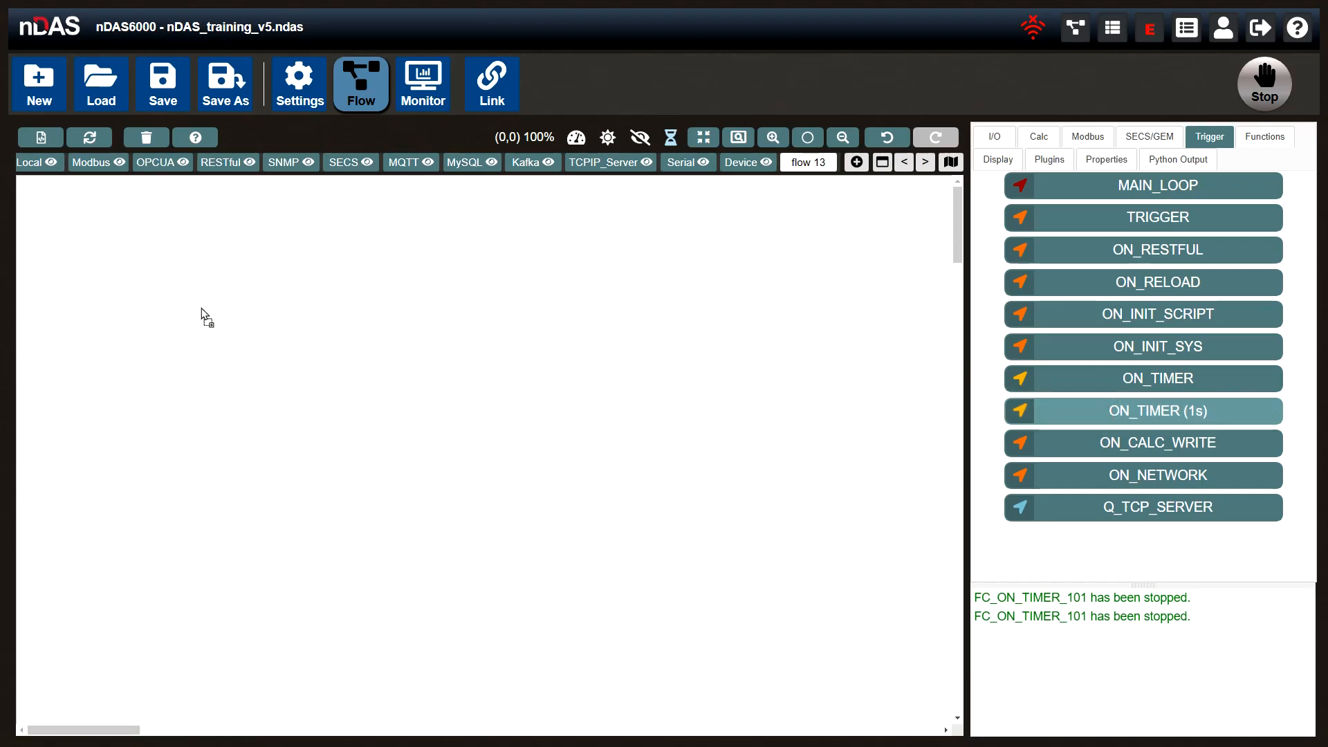
# Place a DI[0] operator beside the timer and an INDICATOR display operator beyond it in the same row
pyautogui.click(1013, 138)
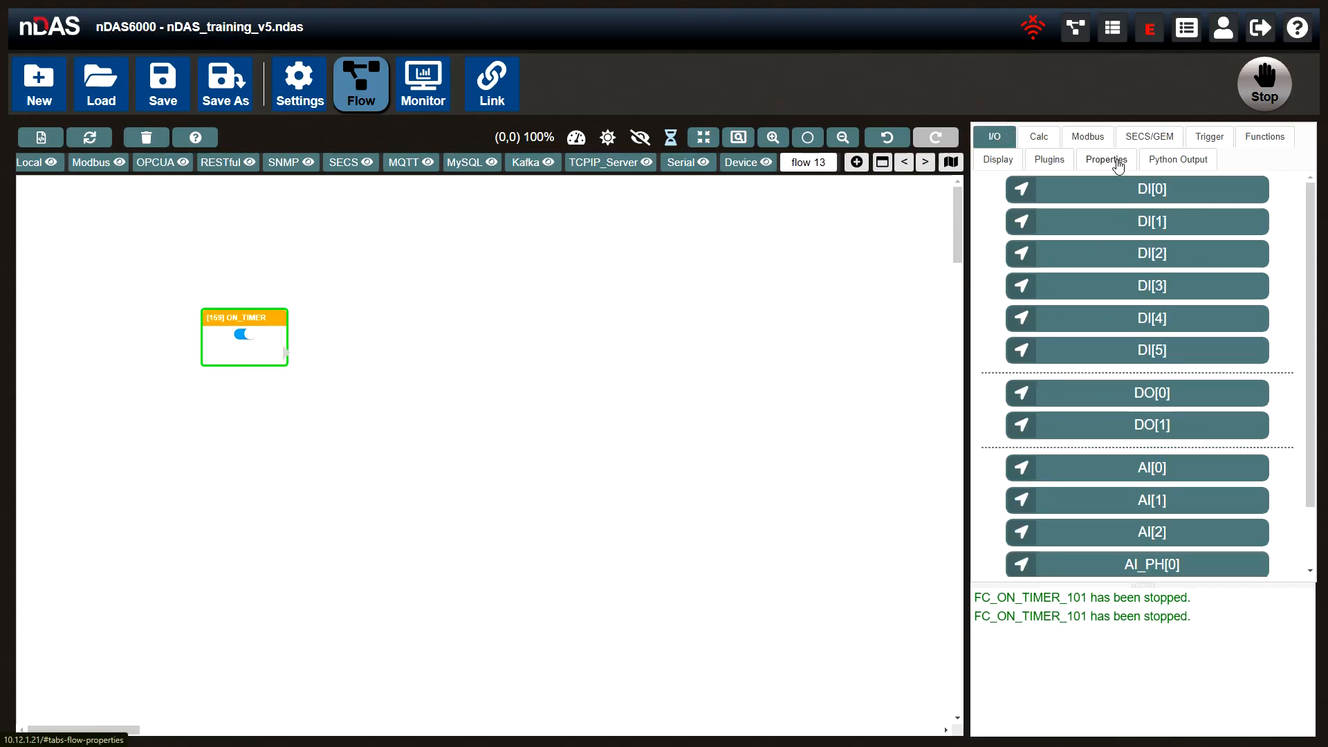
pyautogui.moveTo(1152, 197); pyautogui.dragTo(389, 324)
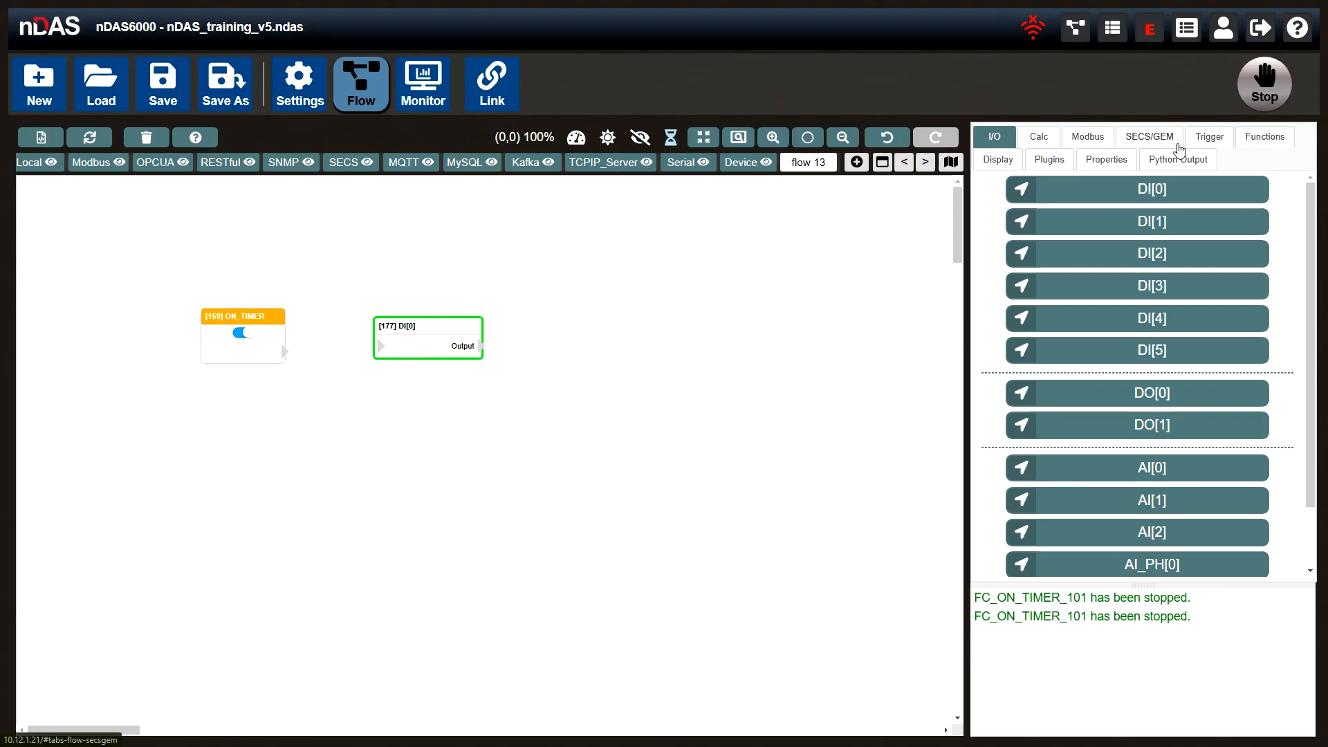
pyautogui.click(998, 159)
pyautogui.scroll(-3, 1147, 385)
pyautogui.moveTo(1152, 364); pyautogui.dragTo(611, 300)
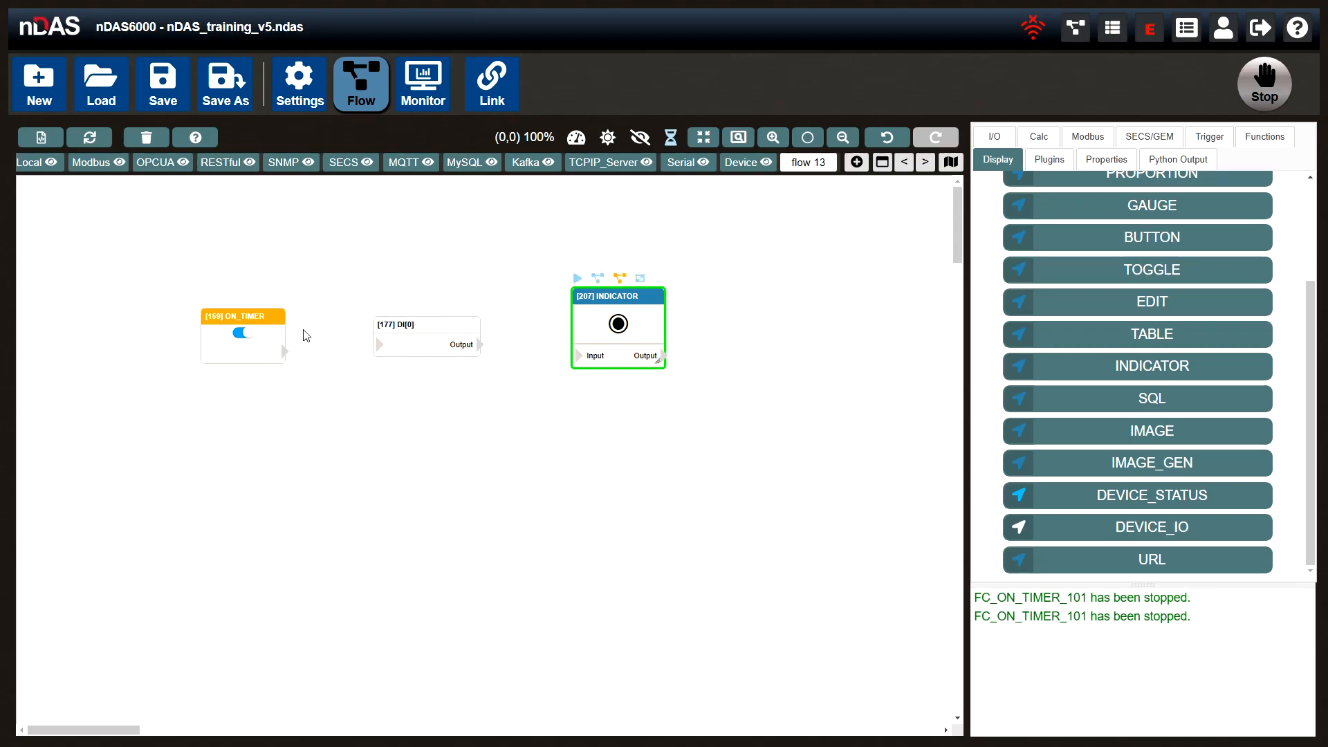
# Connect the ON_TIMER output to the DI[0] operator, and DI[0]'s output to the INDICATOR's input
pyautogui.moveTo(284, 357); pyautogui.dragTo(328, 302)
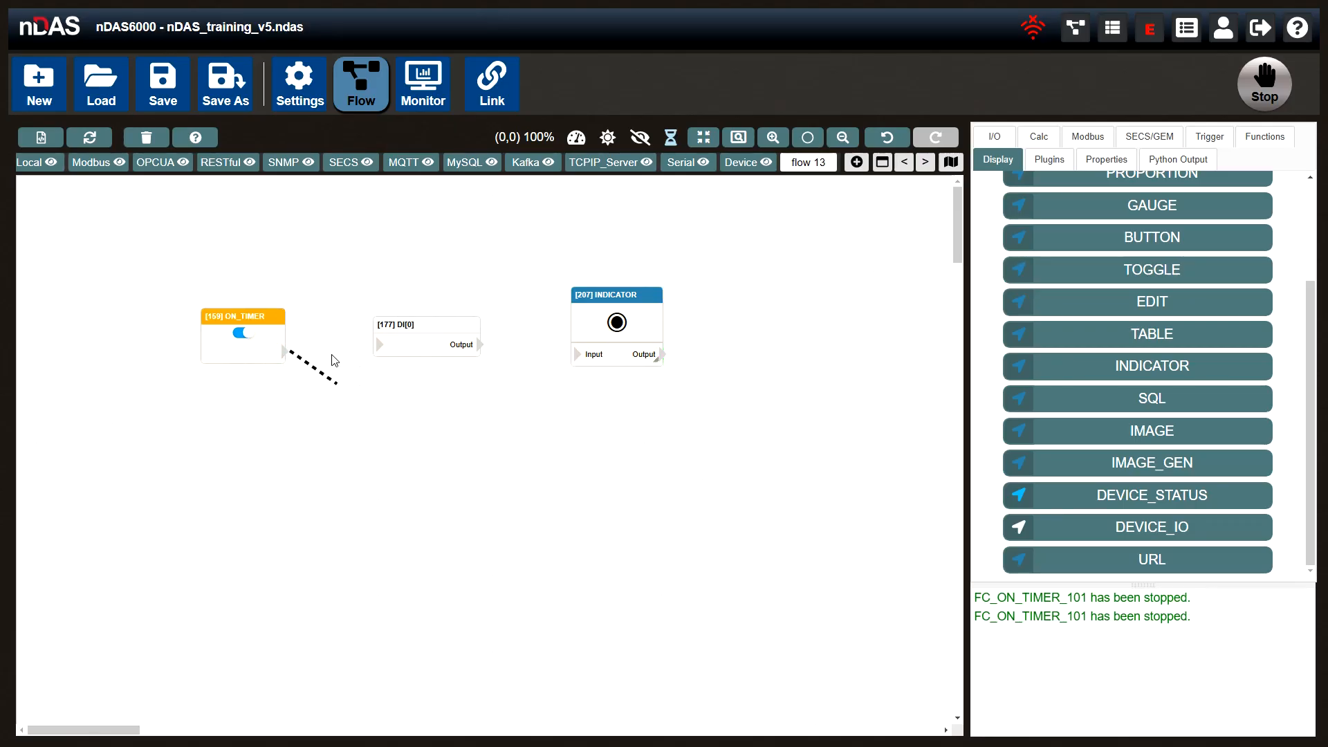
pyautogui.moveTo(379, 357); pyautogui.dragTo(379, 343)
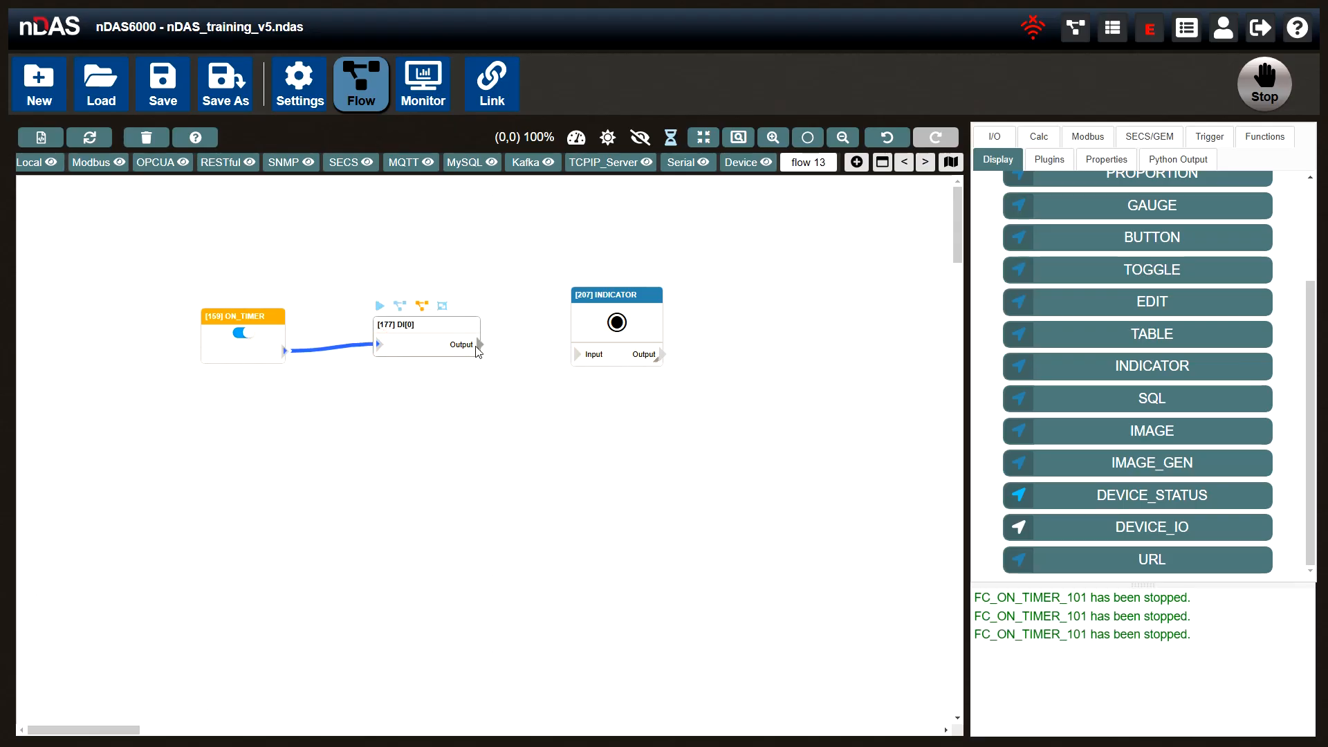
pyautogui.moveTo(477, 346); pyautogui.dragTo(578, 356)
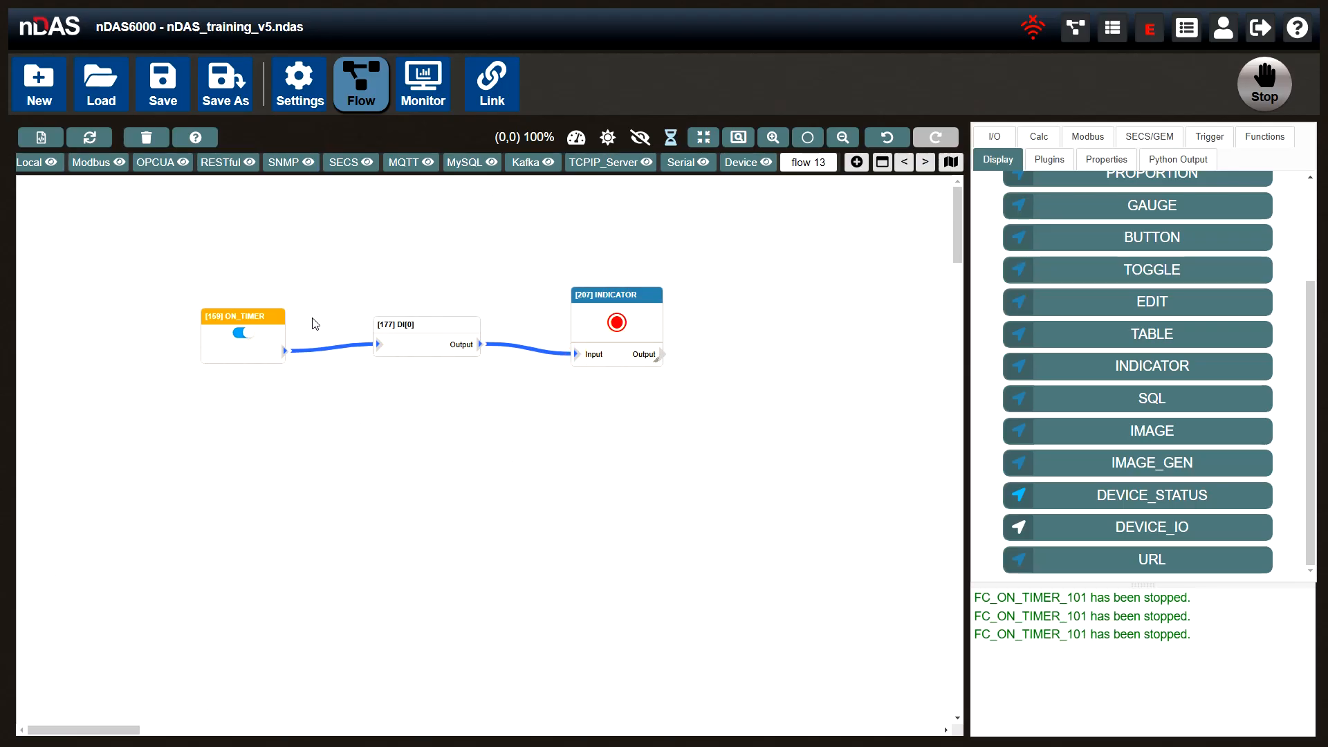
# Return to the Local flow and frame all of its operators using the minimum zoom level and Zoom Window
pyautogui.click(31, 161)
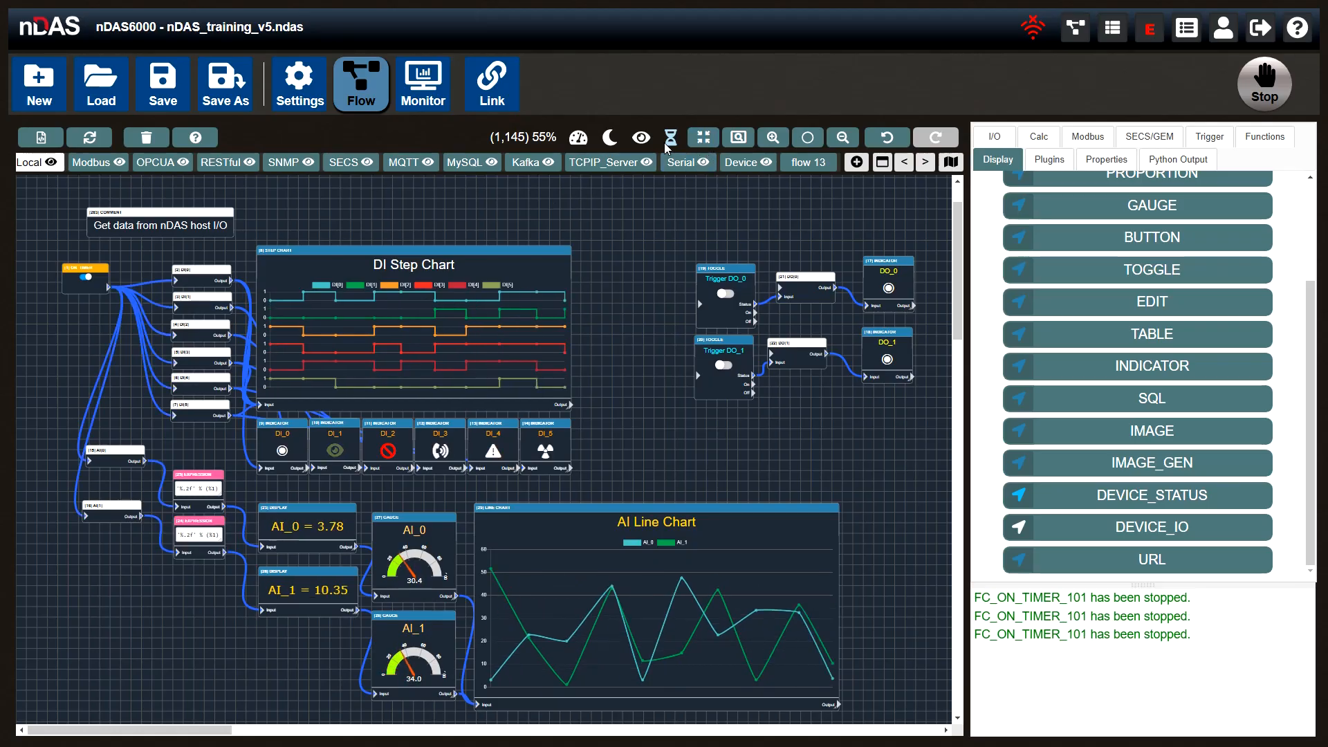
pyautogui.click(706, 141)
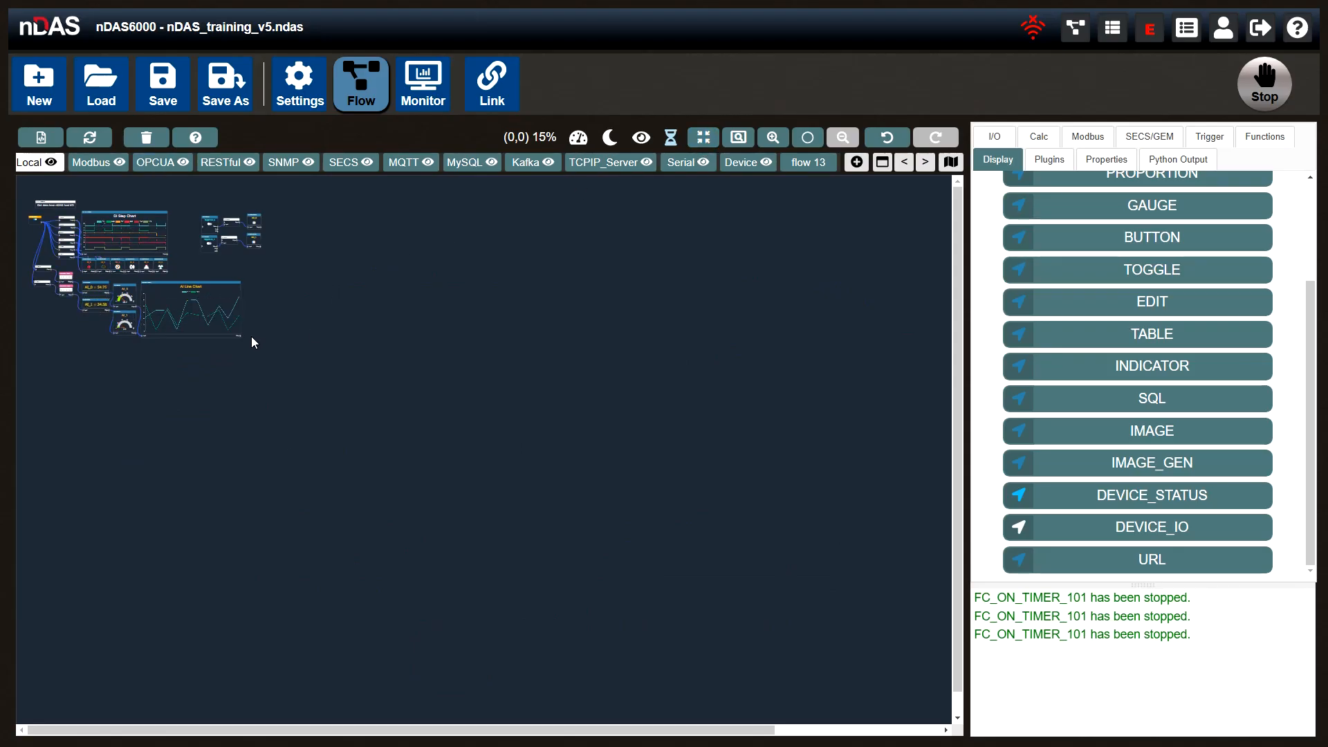
pyautogui.click(738, 138)
pyautogui.moveTo(19, 186); pyautogui.dragTo(298, 357)
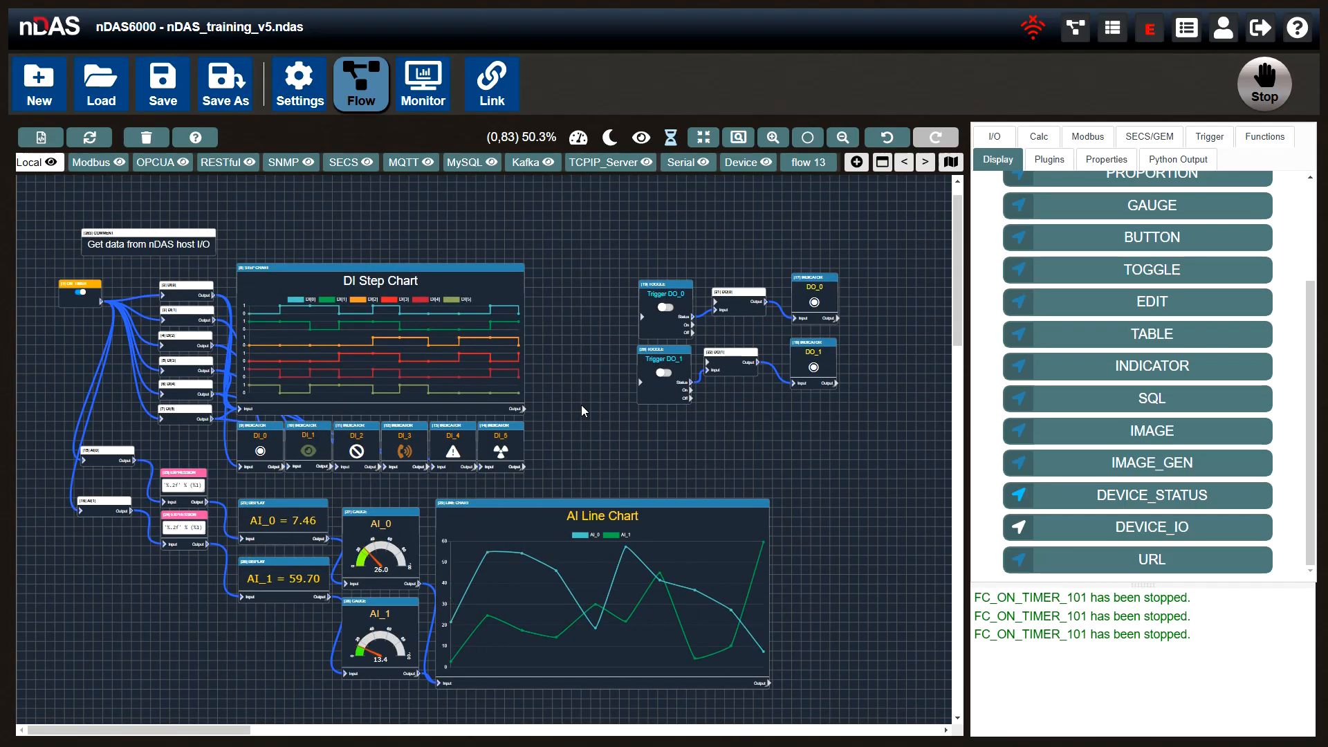
# Show the flow minimap and use it to move the view to the canvas origin
pyautogui.click(951, 166)
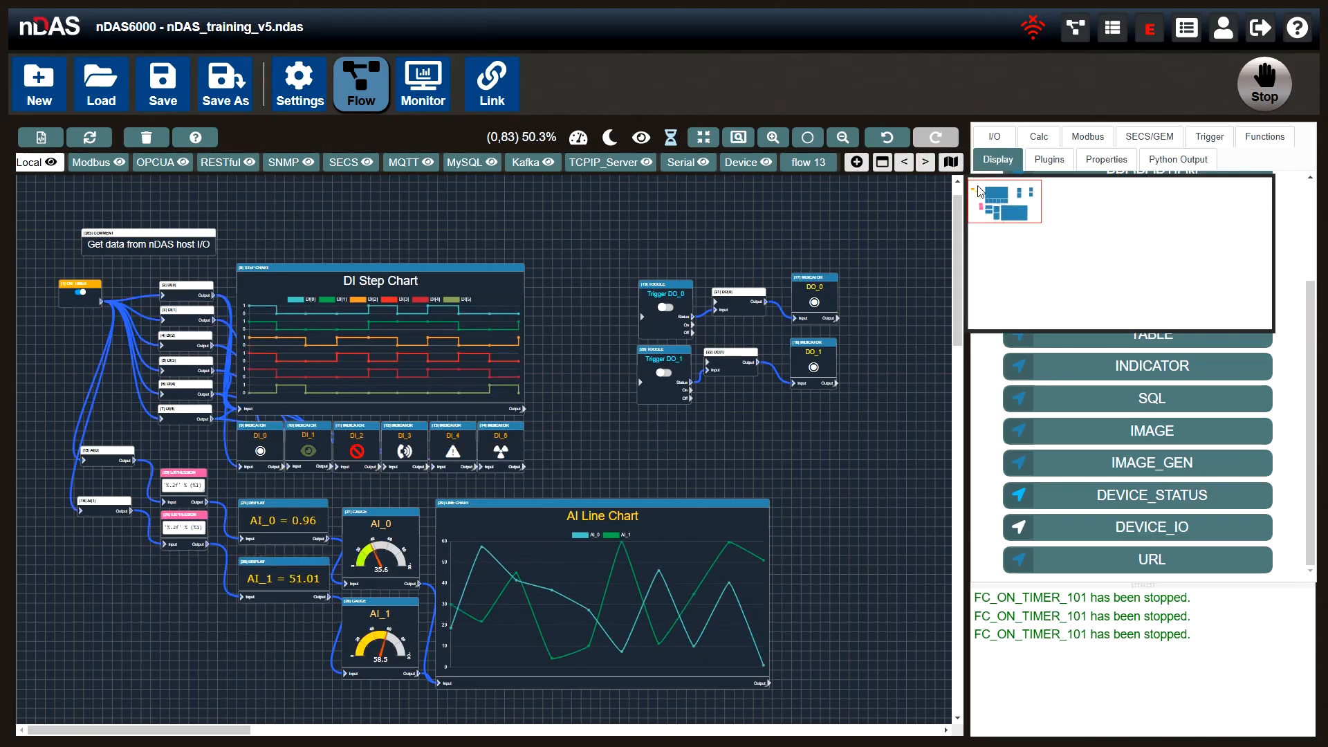
pyautogui.moveTo(980, 195)
pyautogui.mouseDown()
pyautogui.moveTo(1190, 281)
pyautogui.moveTo(997, 212)
pyautogui.mouseUp()
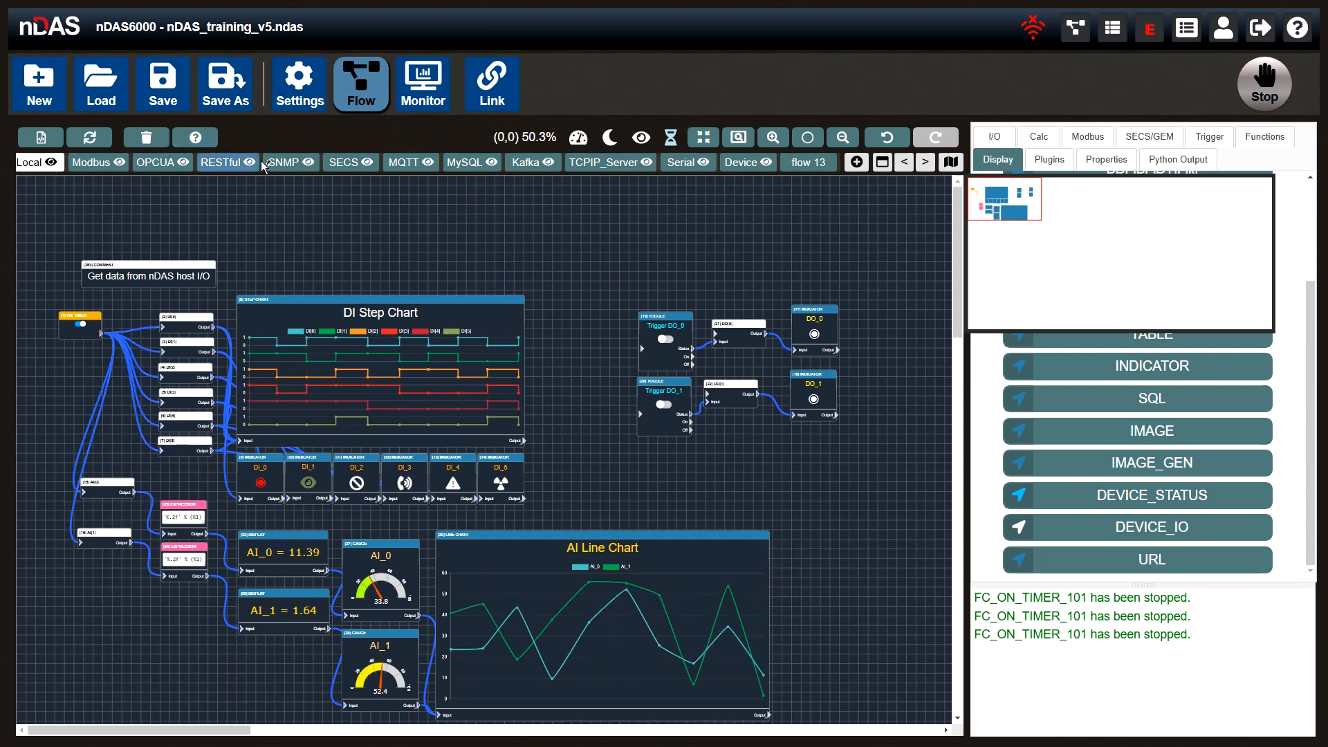
# Review the flow editor's keyboard shortcuts information and close it
pyautogui.click(192, 143)
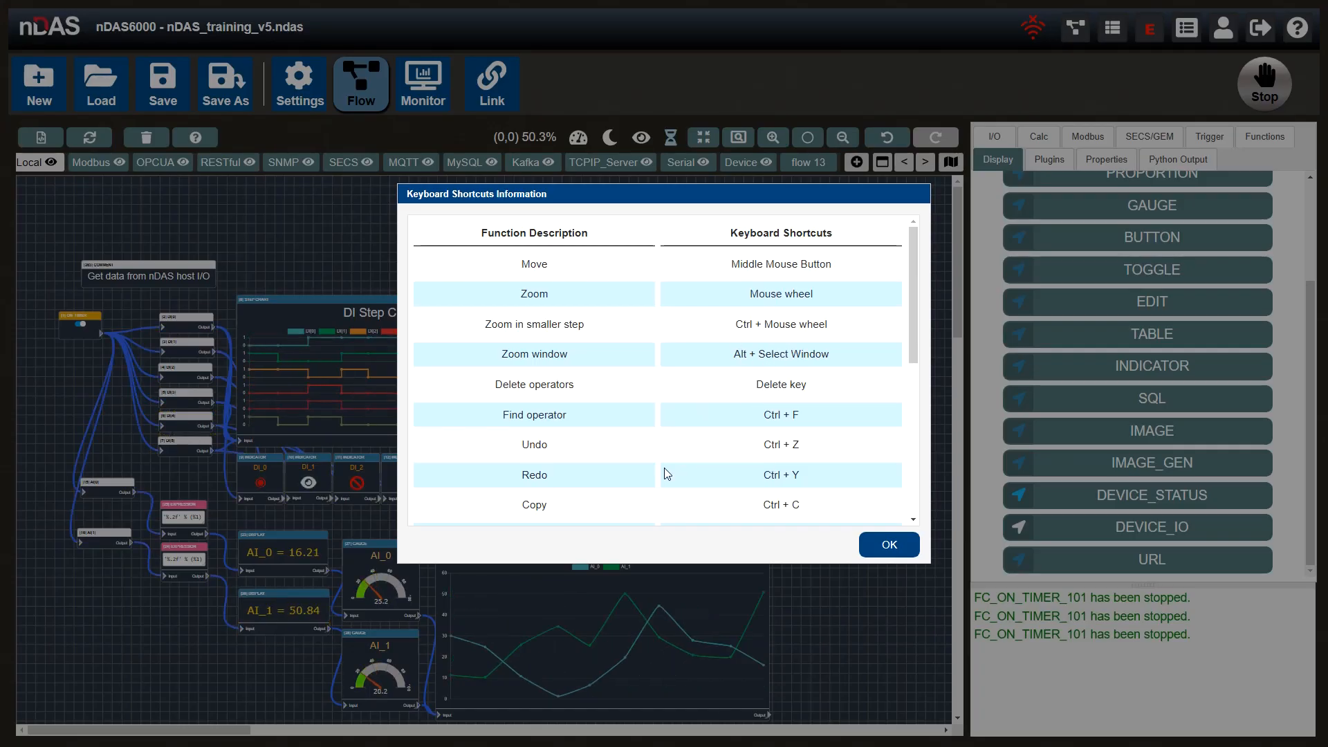
pyautogui.moveTo(911, 324)
pyautogui.mouseDown()
pyautogui.moveTo(926, 487)
pyautogui.moveTo(903, 305)
pyautogui.mouseUp()
pyautogui.click(893, 544)
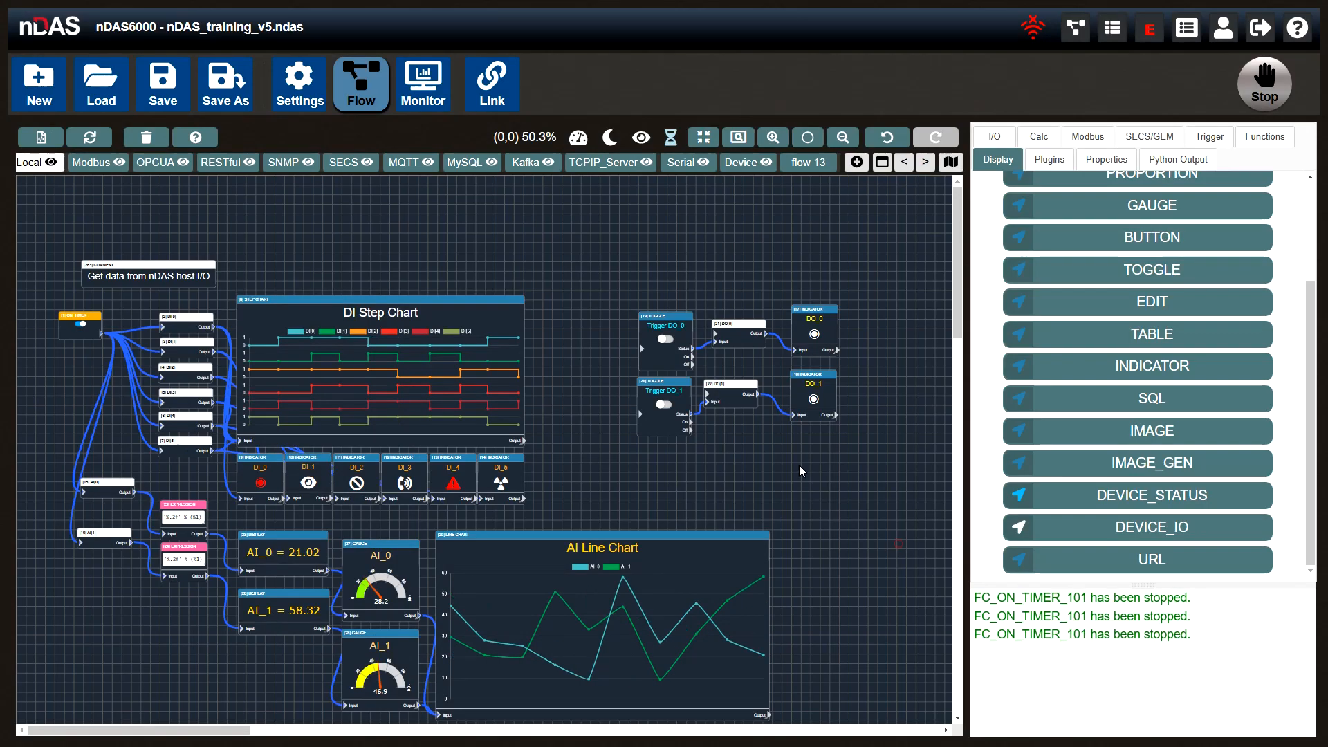
# Review the commands available for the Local flow's canvas, including the list of flows, without choosing one
pyautogui.rightClick(524, 232)
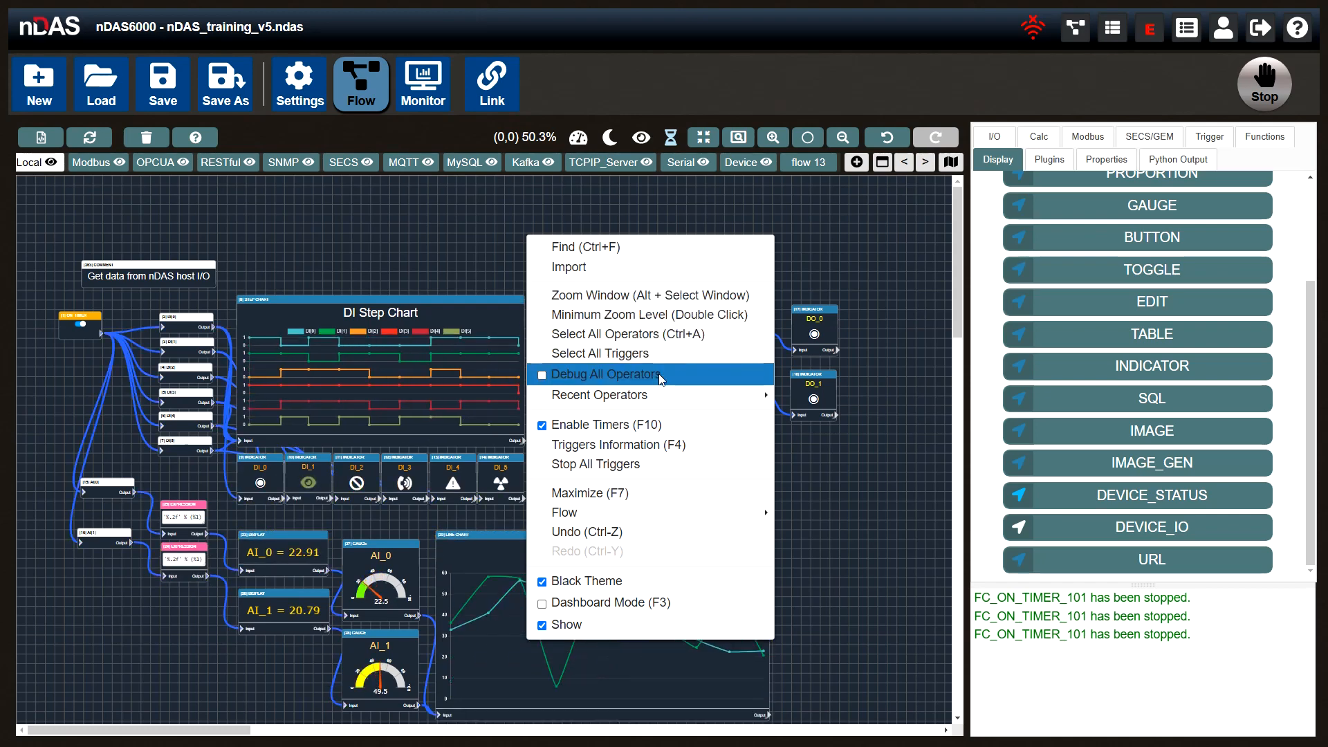
pyautogui.moveTo(660, 395)
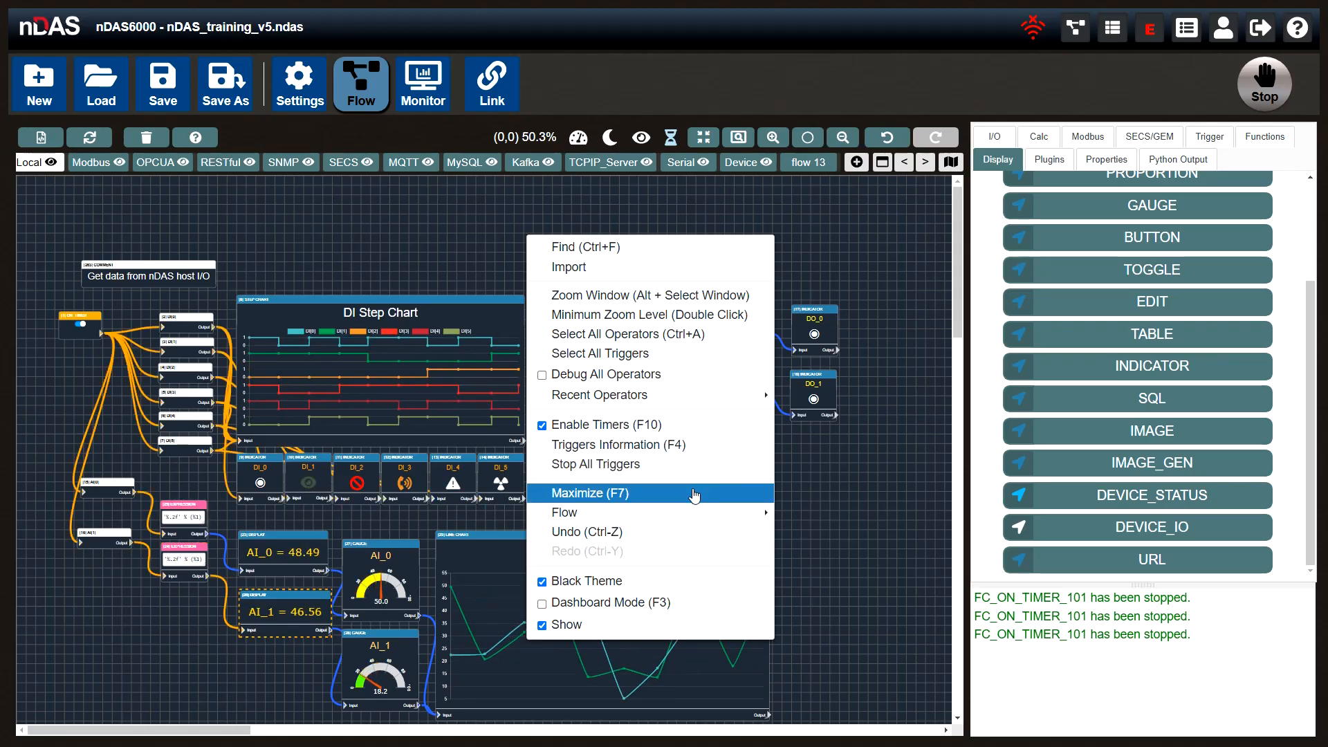
pyautogui.moveTo(692, 514)
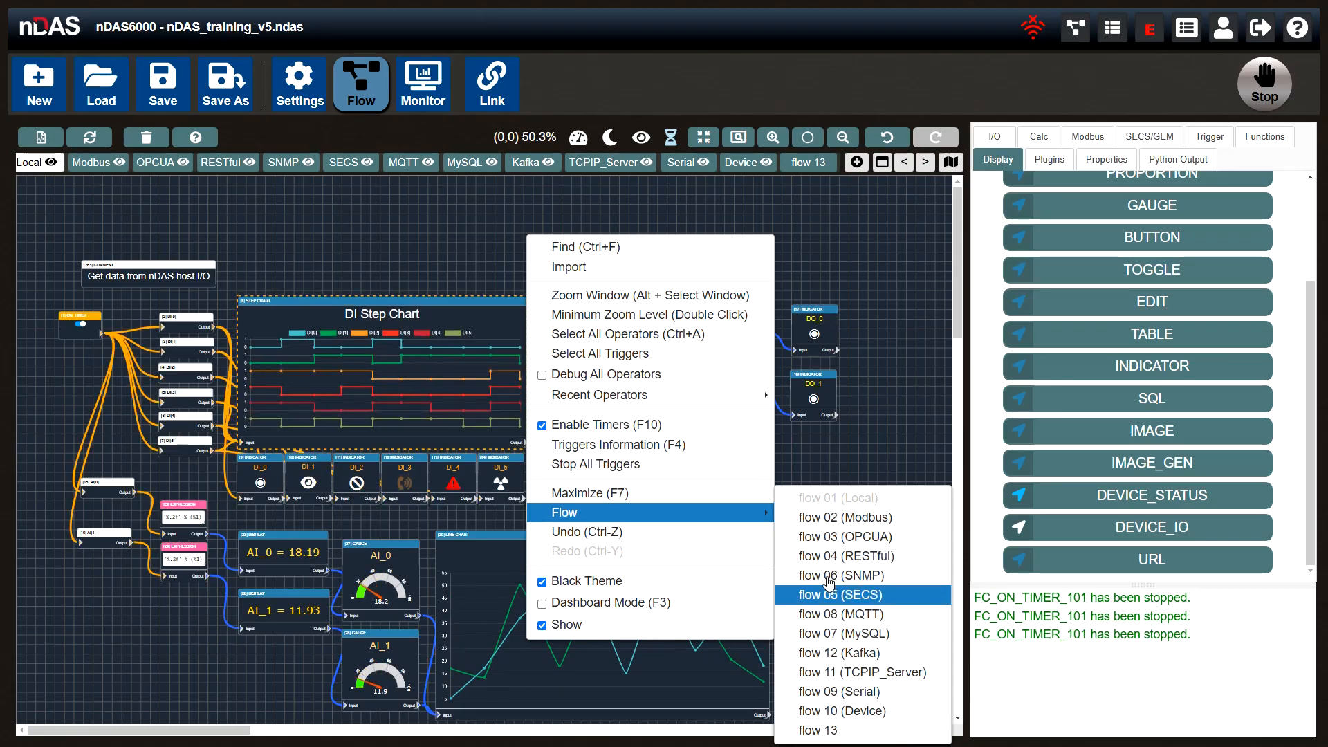
pyautogui.click(845, 477)
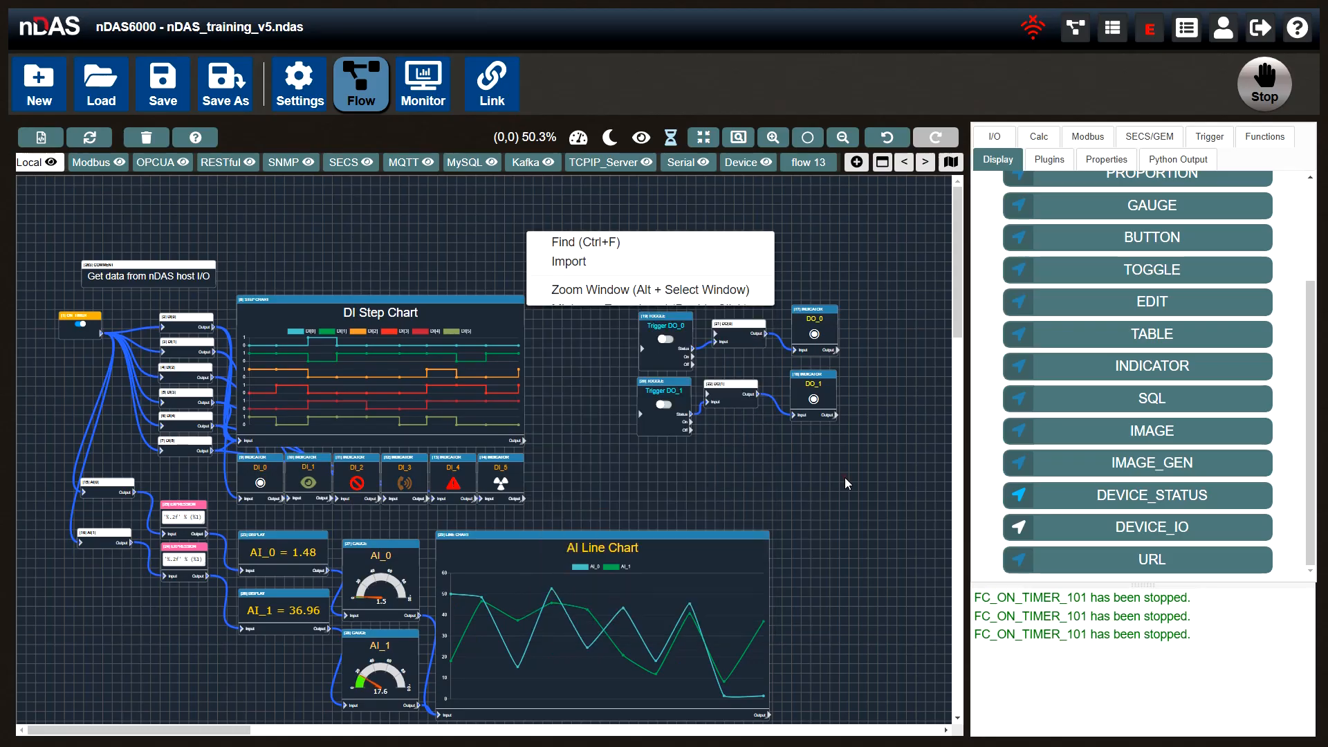
# Request a reset of the flow and cancel it at the confirmation
pyautogui.click(145, 143)
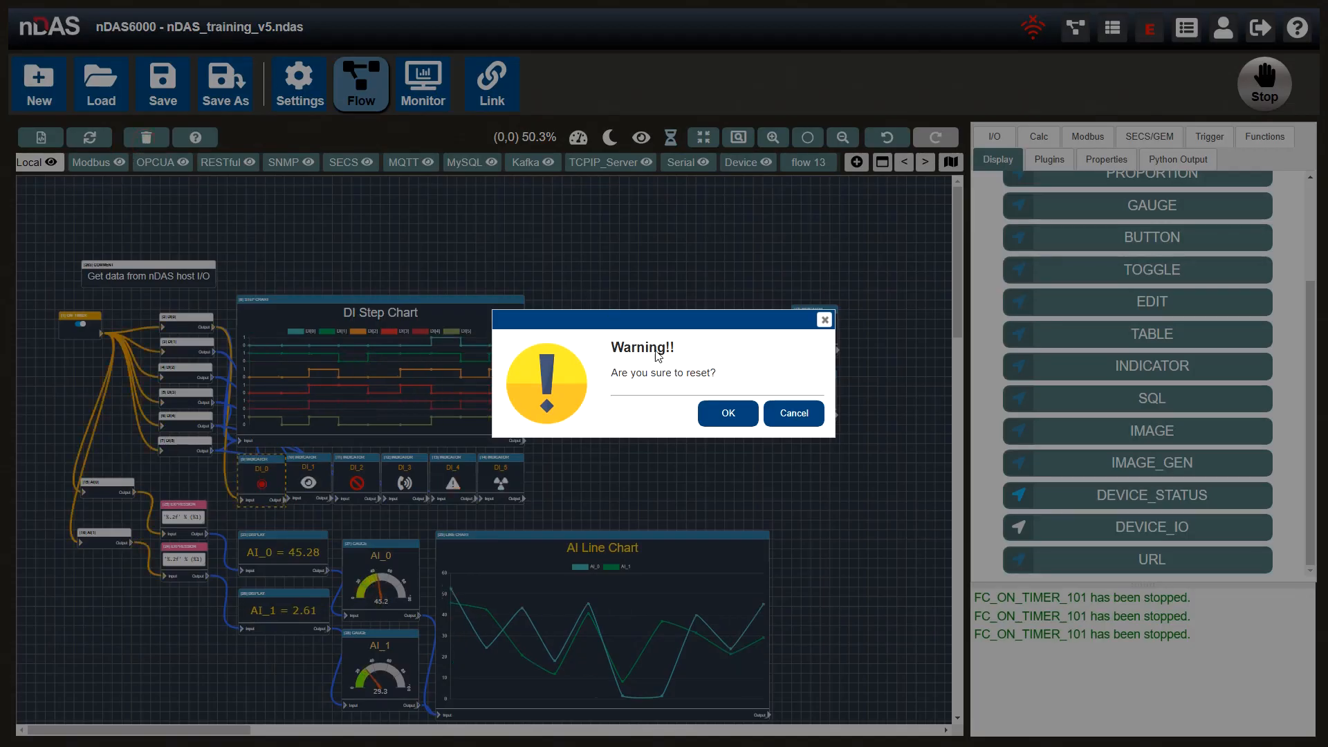
pyautogui.click(811, 417)
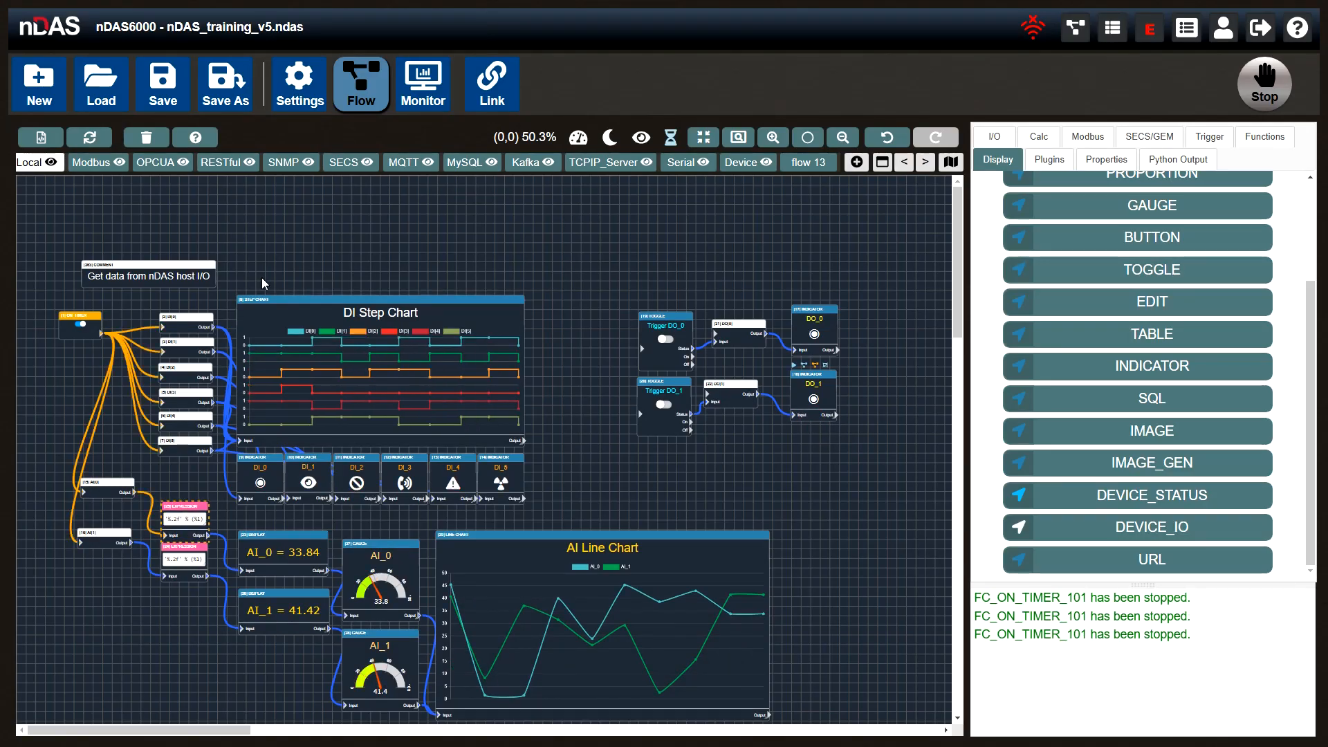
# Switch the Local flow to its dashboard view and toggle the flow's viewer visibility off and back on
pyautogui.scroll(-1, 581, 260)
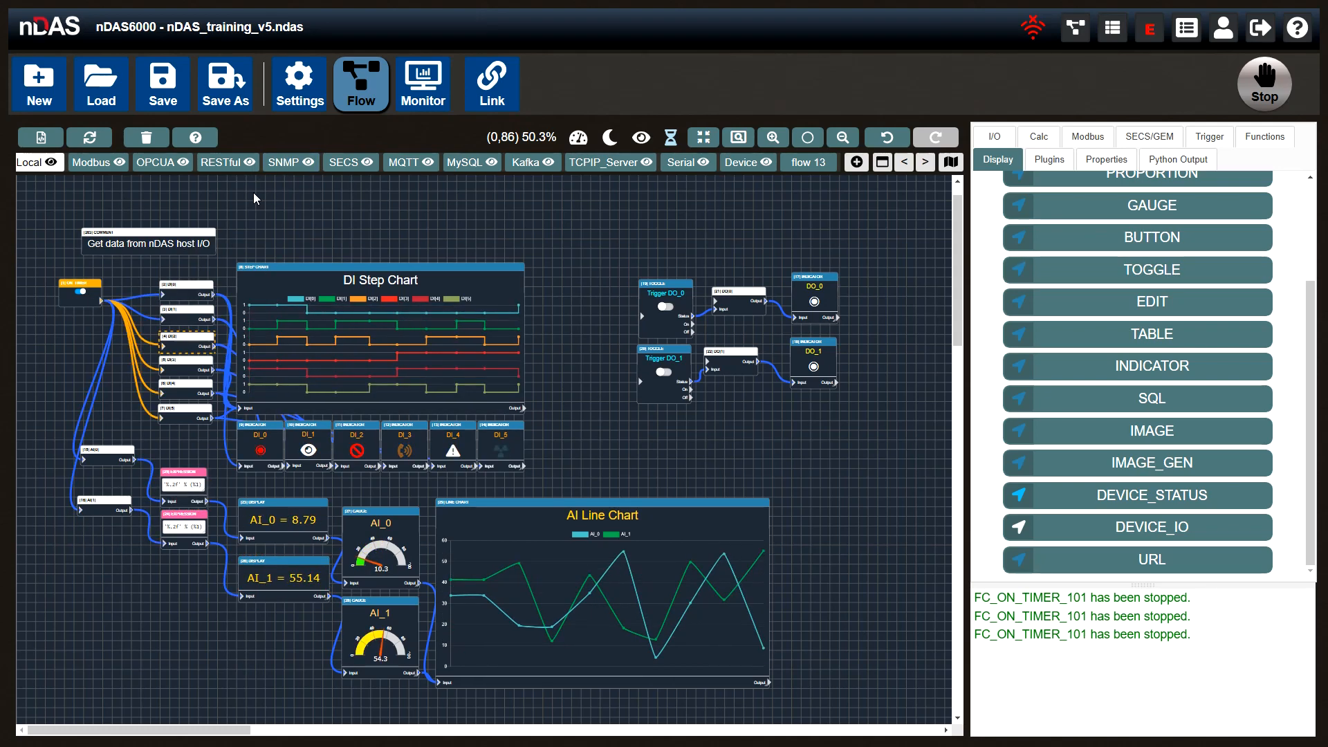
pyautogui.click(580, 139)
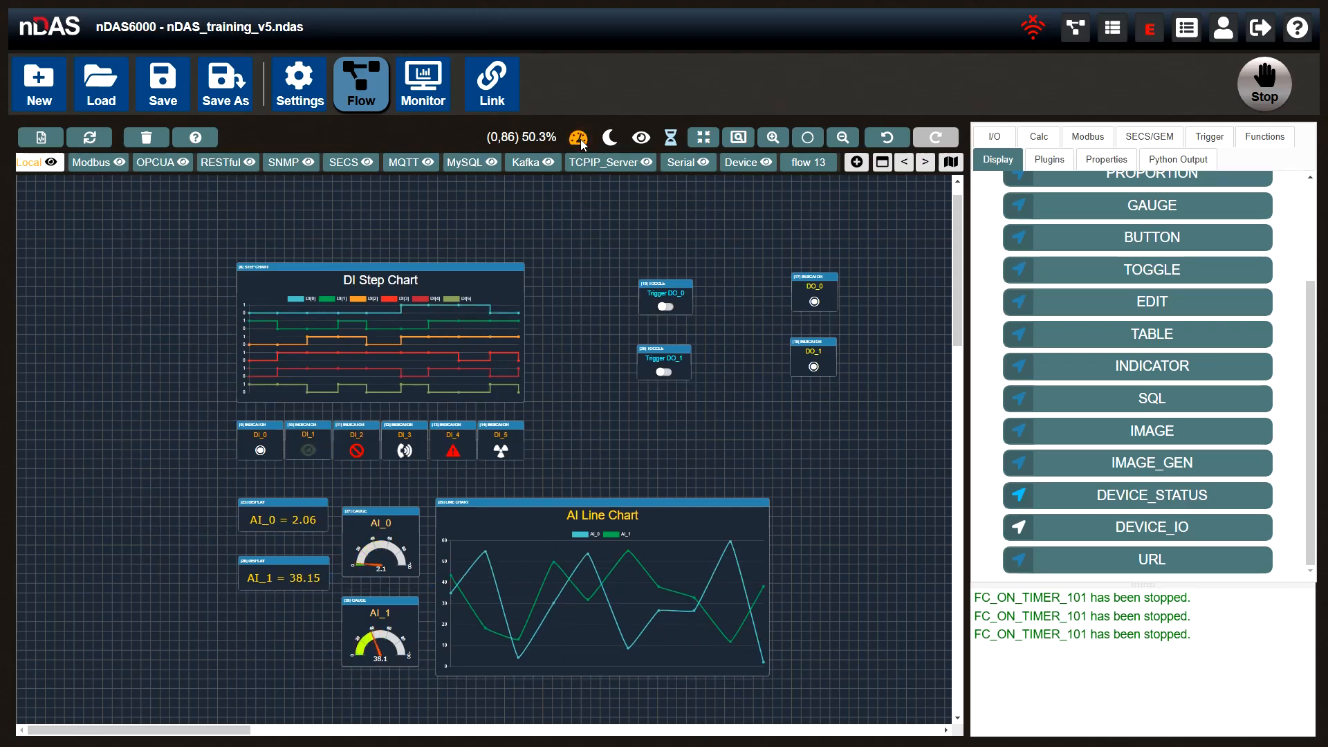
pyautogui.click(580, 139)
pyautogui.click(580, 139)
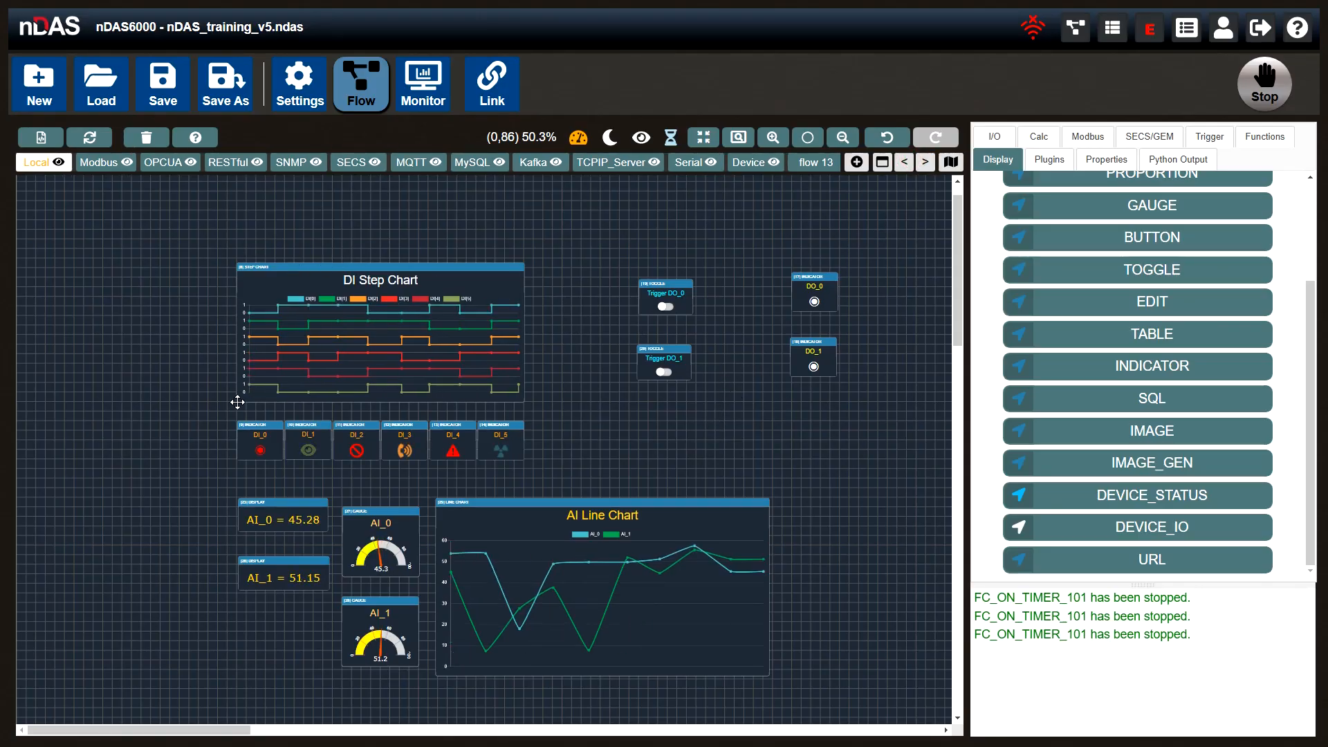
pyautogui.click(644, 142)
pyautogui.click(644, 142)
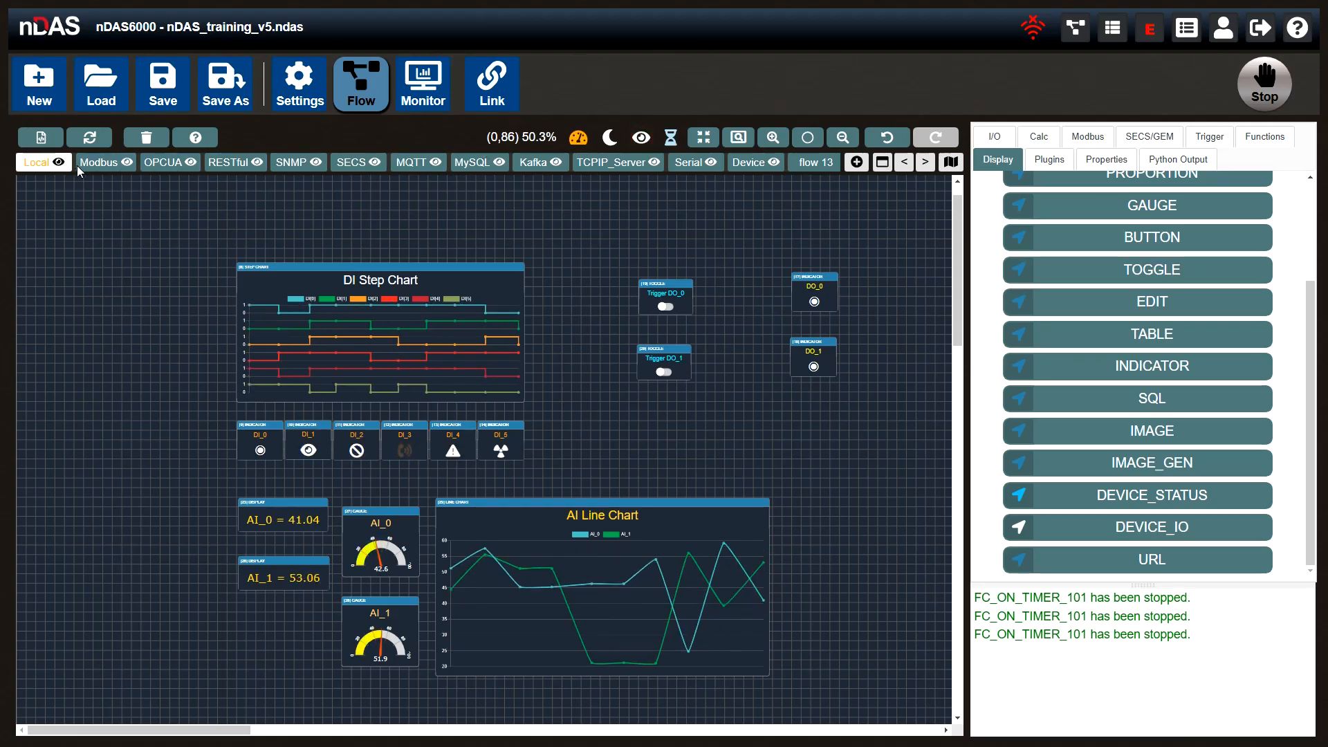
# Log out of the current account, confirming the logout, and open the read-only flow viewer
pyautogui.click(1260, 29)
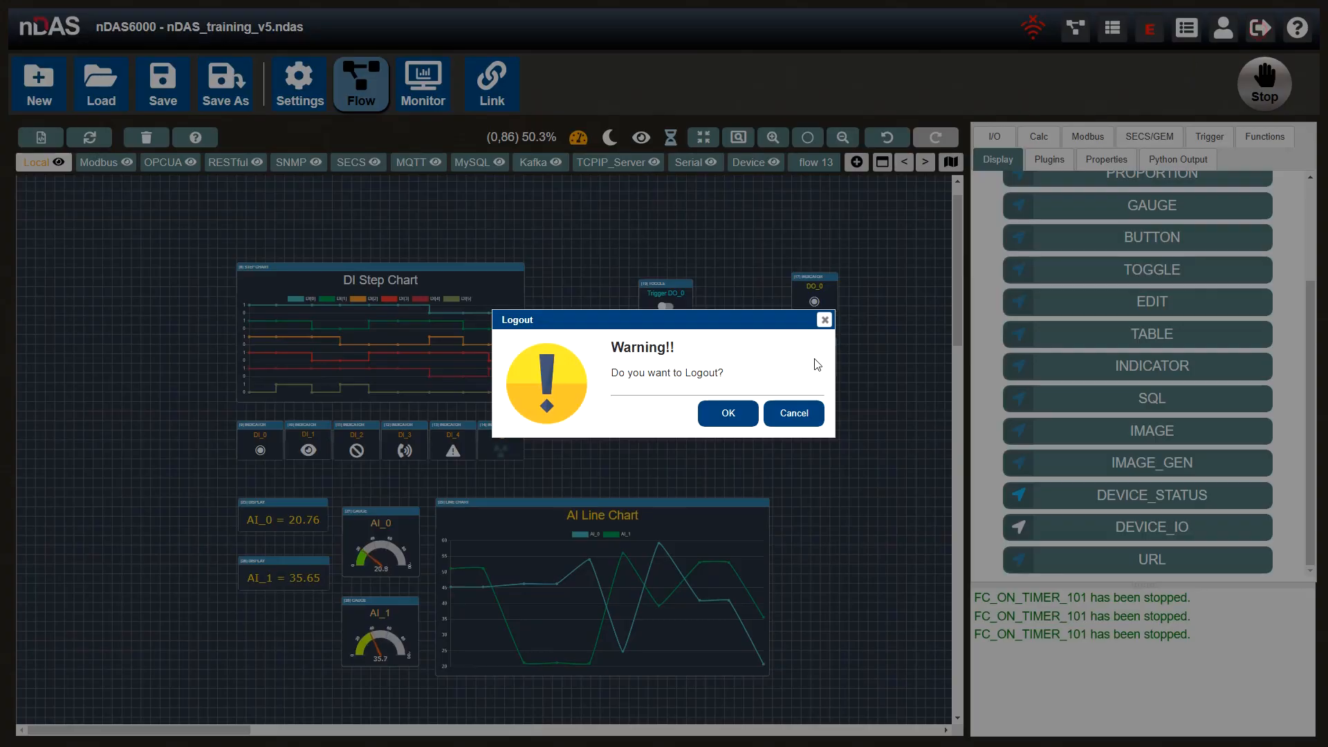
pyautogui.click(733, 414)
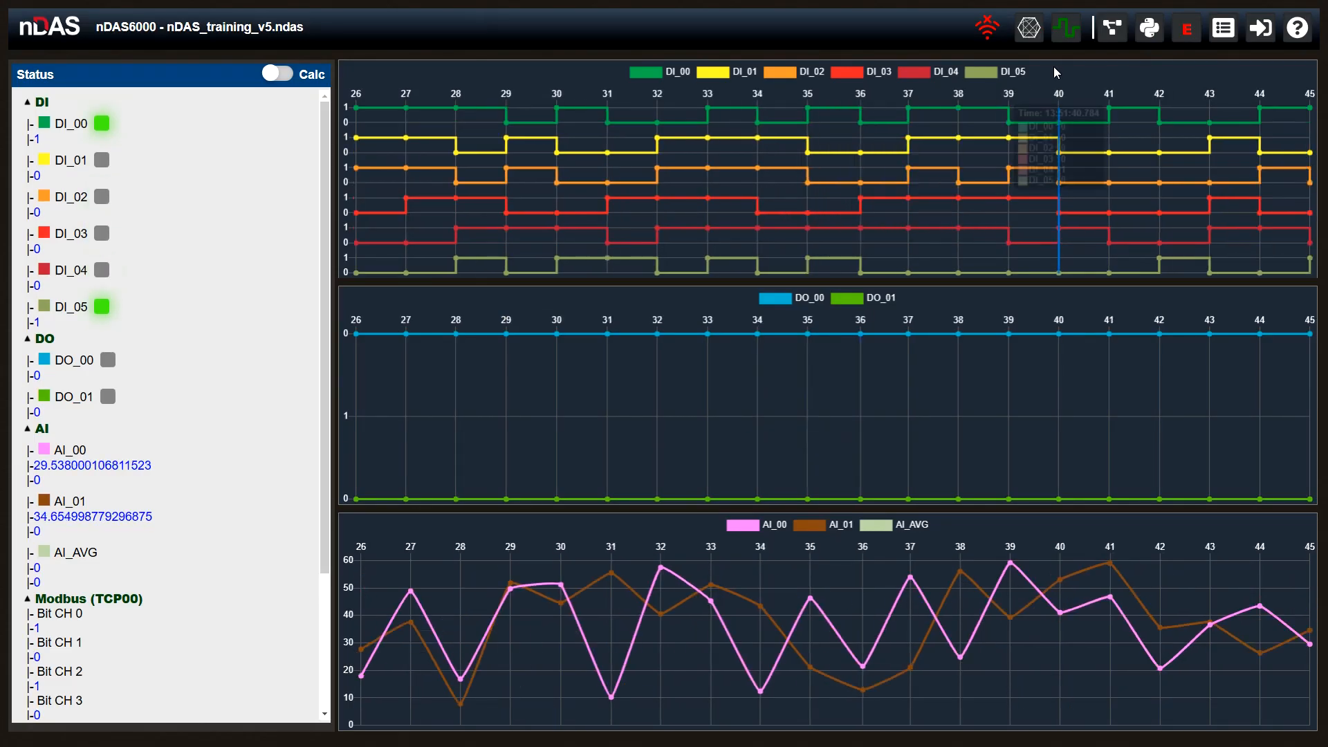
pyautogui.click(1106, 40)
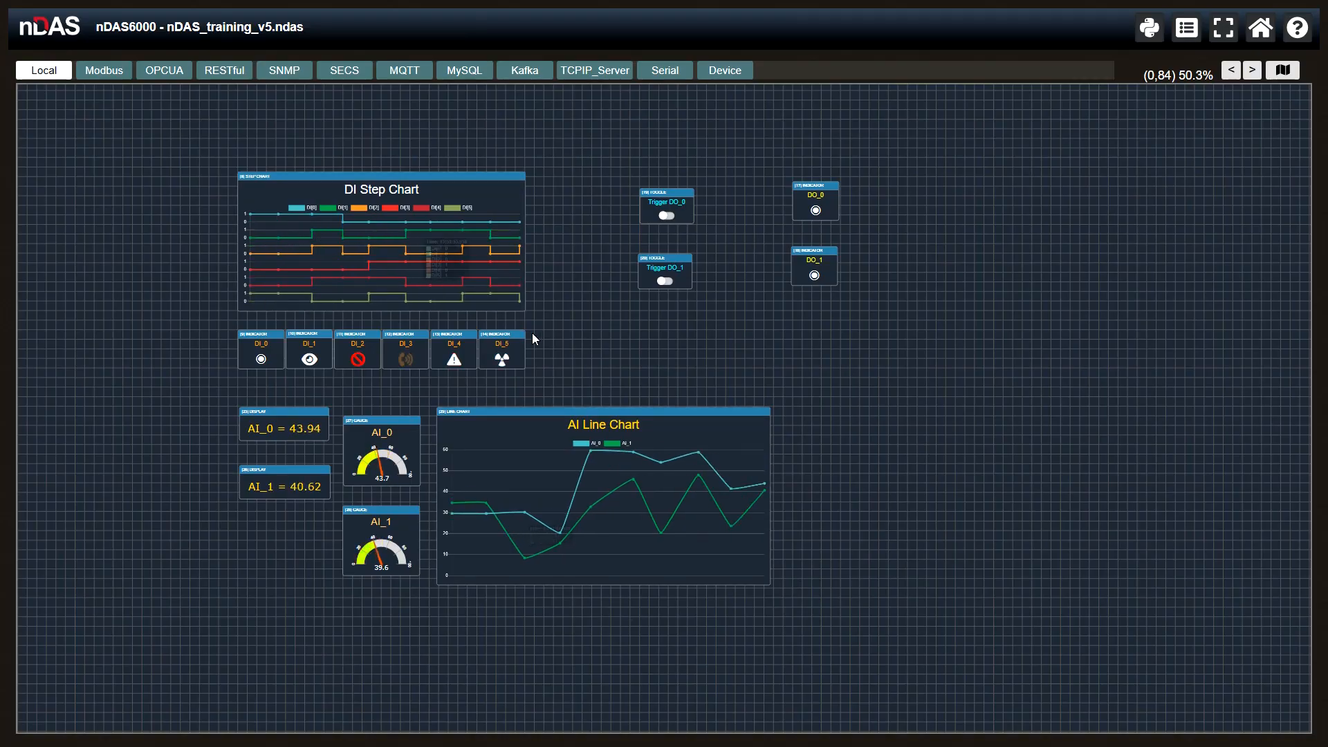
# Examine the Local dashboard in the viewer at different zoom levels and positions, and return to the home page
pyautogui.scroll(1, 584, 334)
pyautogui.scroll(4, 584, 334)
pyautogui.scroll(-5, 584, 333)
pyautogui.moveTo(584, 333)
pyautogui.mouseDown()
pyautogui.moveTo(646, 339)
pyautogui.moveTo(631, 318)
pyautogui.moveTo(609, 342)
pyautogui.mouseUp()
pyautogui.scroll(1, 536, 319)
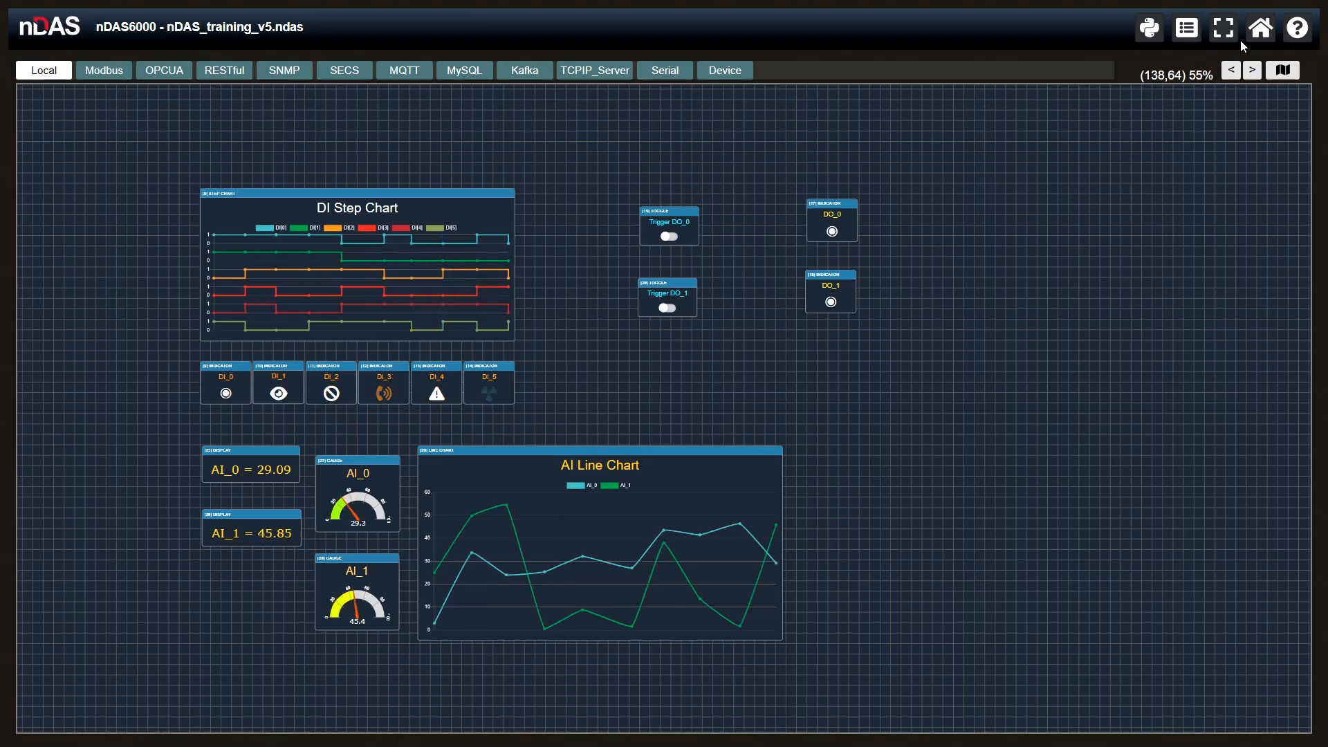
pyautogui.click(1260, 34)
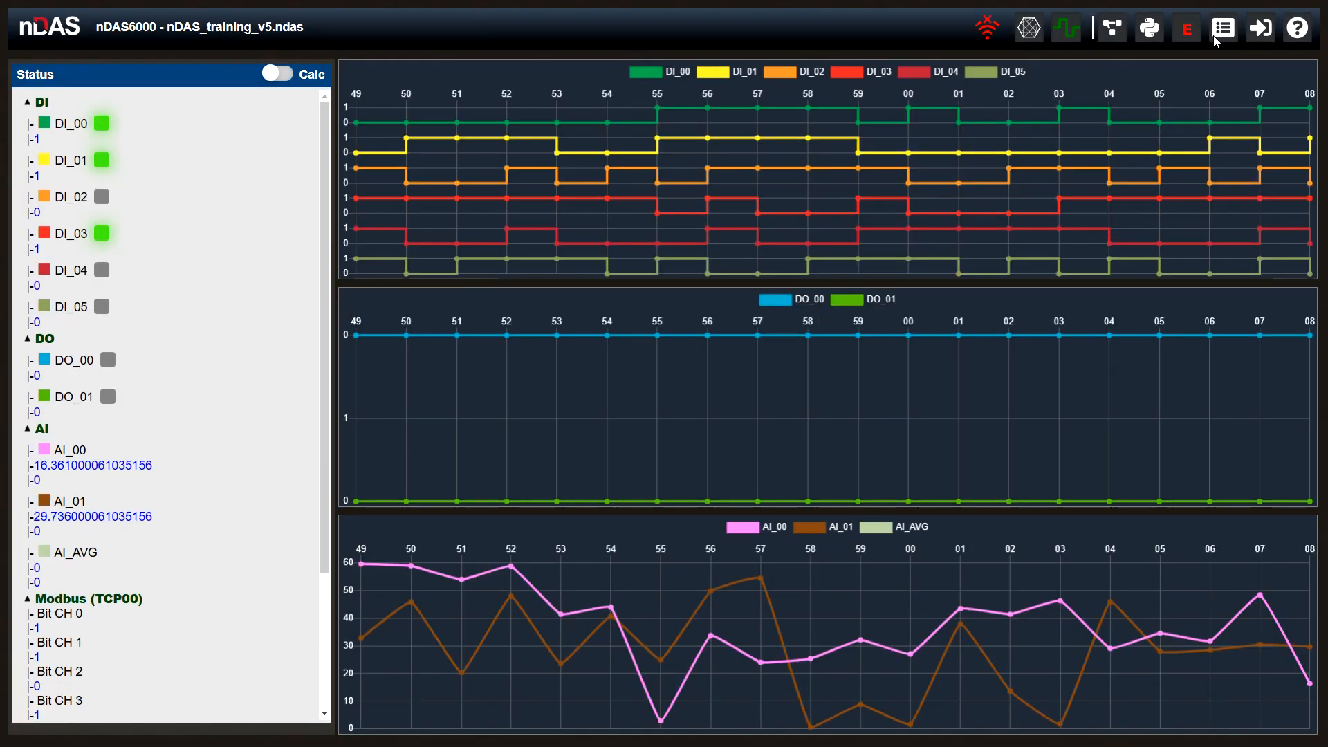
# Log in as admin with the account password
pyautogui.click(1258, 35)
pyautogui.write('a')
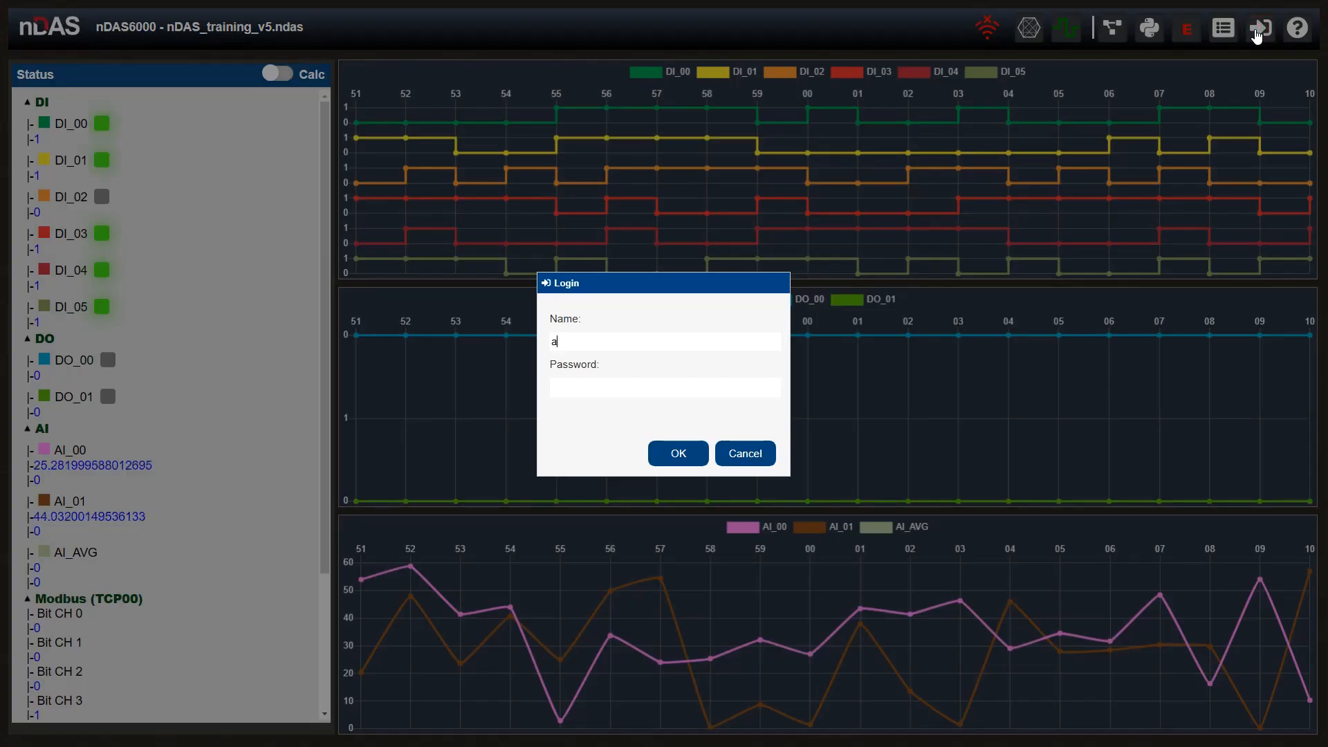
pyautogui.write('dmin')
pyautogui.press('Tab')
pyautogui.write('a')
pyautogui.press('Return')
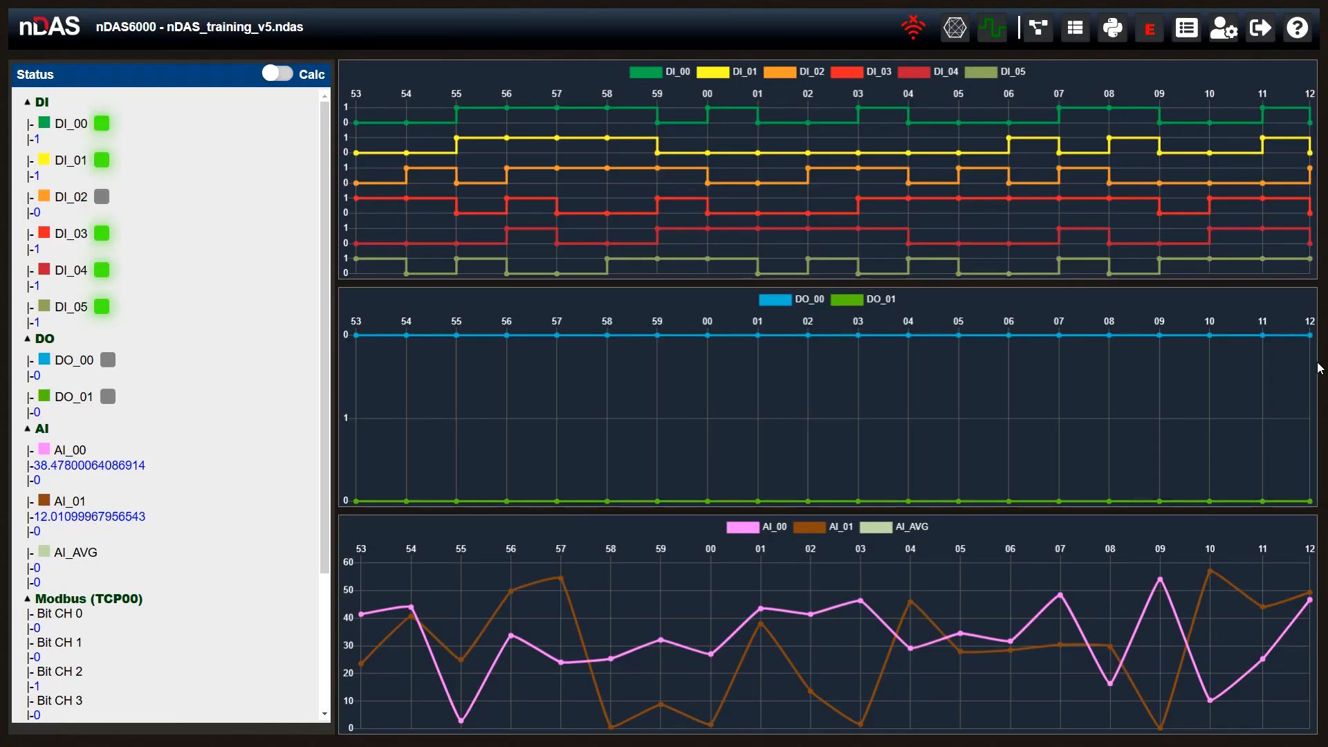
# Open the flow editor and turn off the Local flow's dashboard view to show all nodes and connections
pyautogui.click(1226, 31)
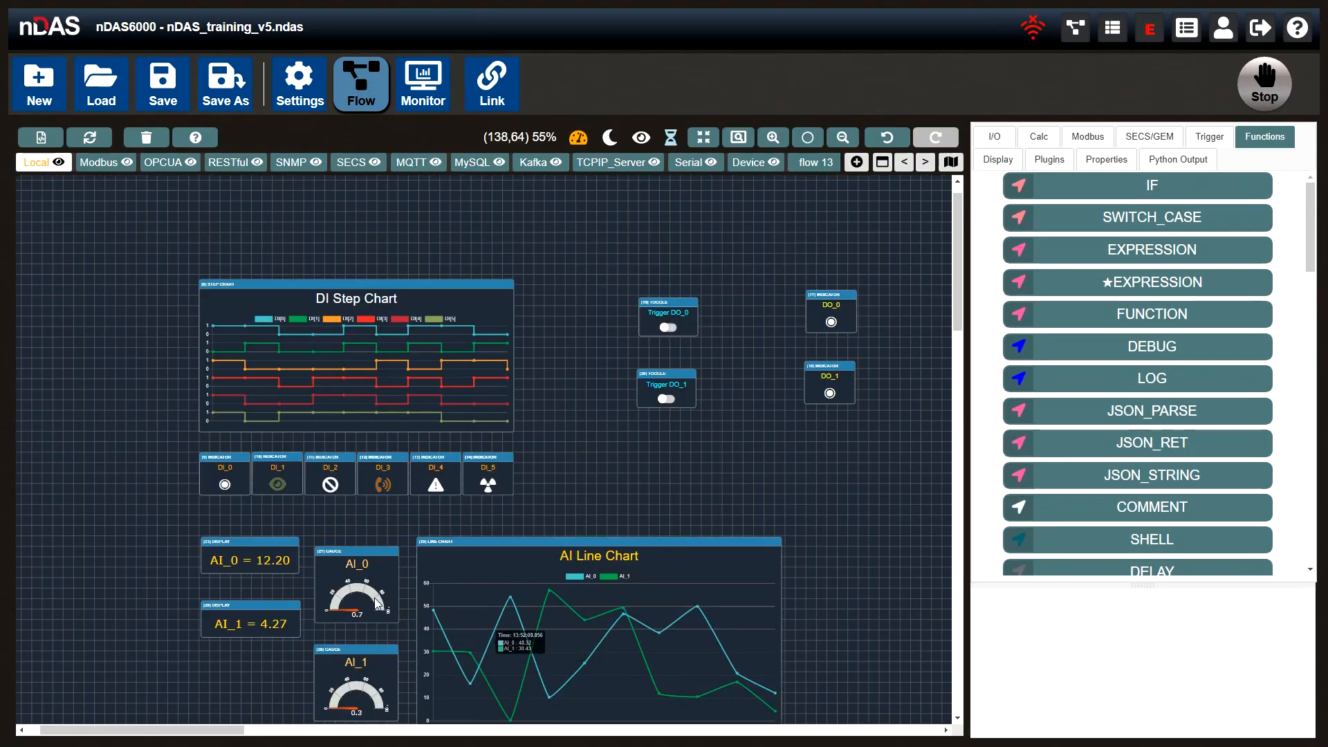
pyautogui.click(577, 138)
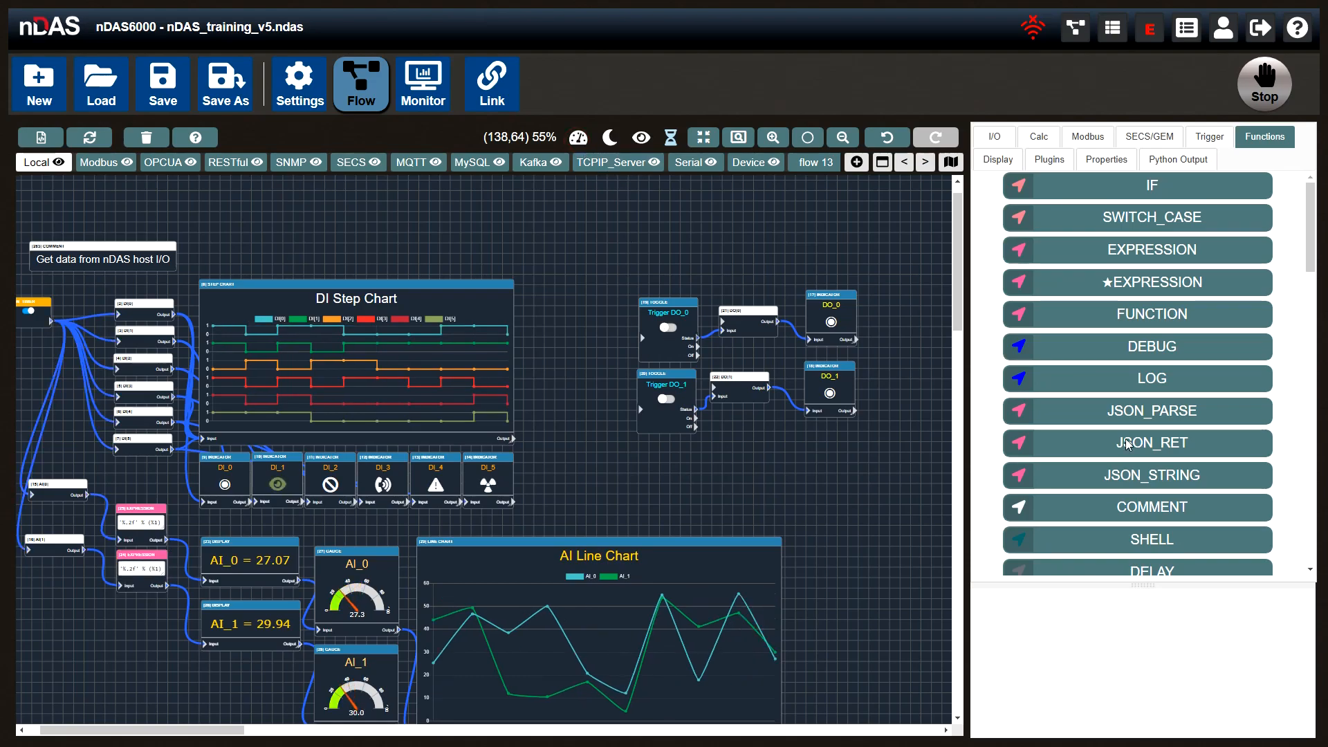